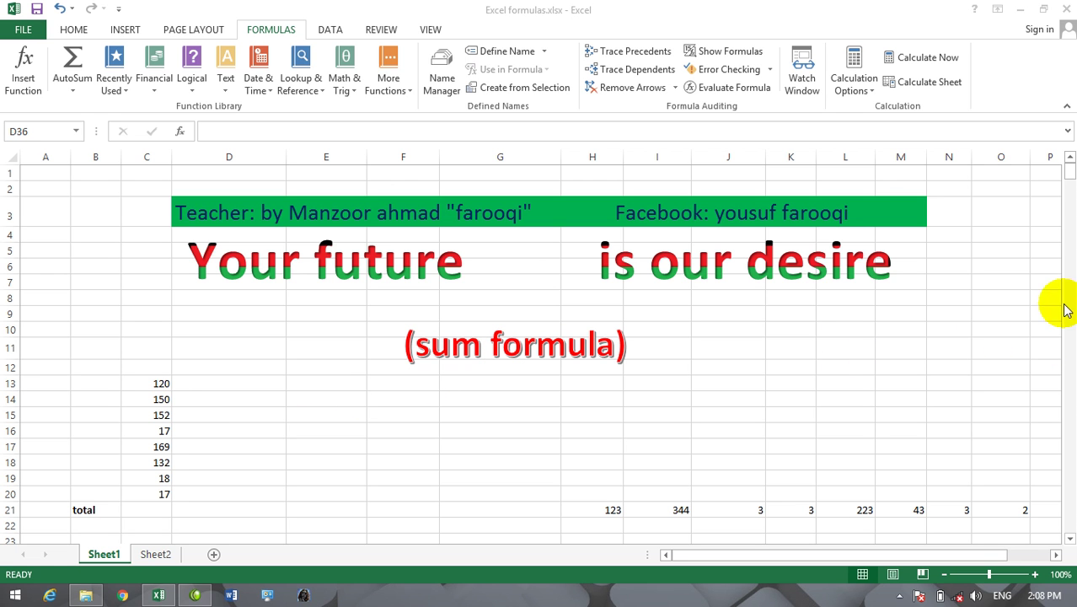
- Start a formula in the total cell C21 that adds C13 and C14
{"action": "left_click", "coordinate": [989, 574]}
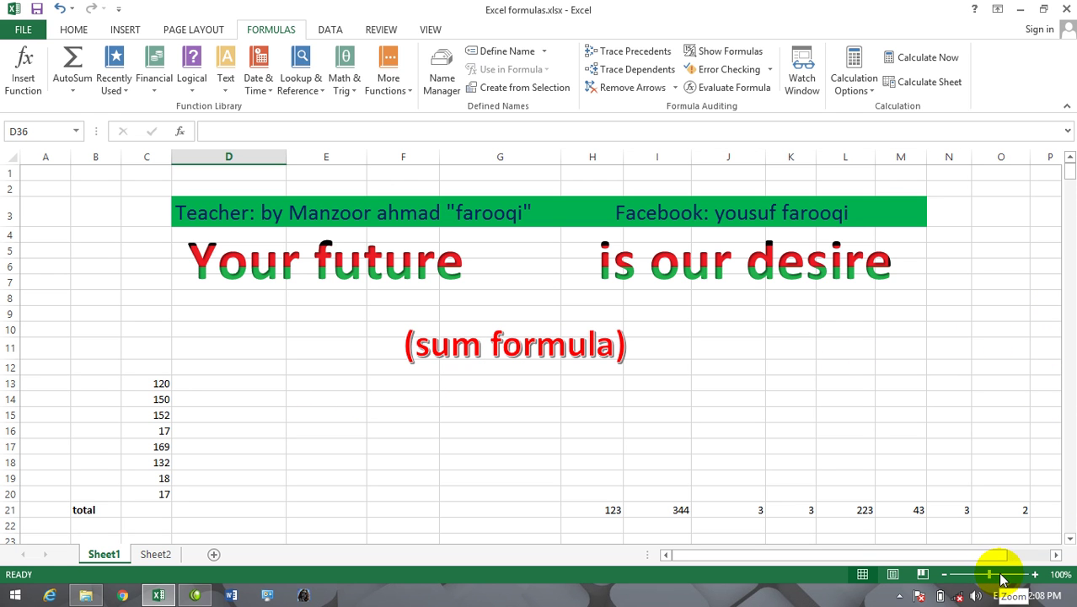
{"action": "left_click_drag", "start_coordinate": [1002, 578], "coordinate": [996, 578]}
{"action": "left_click_drag", "start_coordinate": [1070, 172], "coordinate": [1072, 175]}
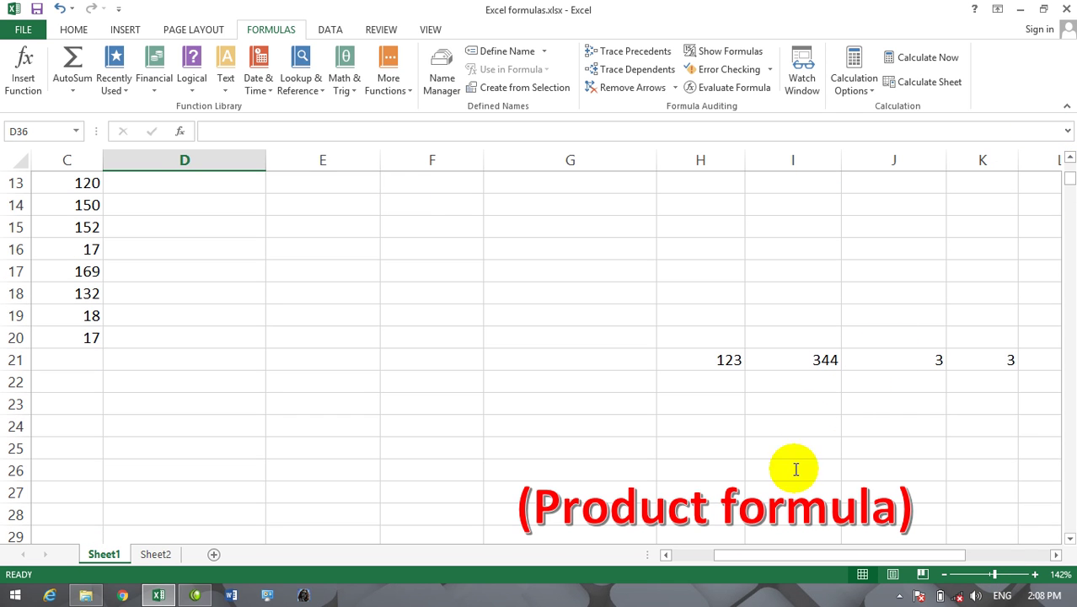
{"action": "left_click_drag", "start_coordinate": [832, 556], "coordinate": [706, 555]}
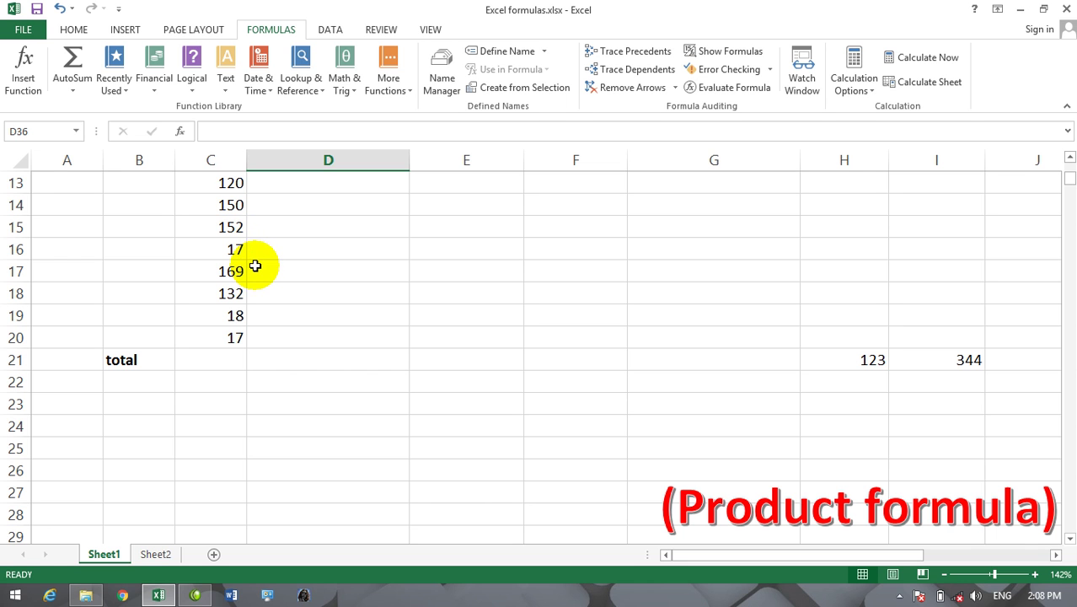
{"action": "left_click", "coordinate": [232, 359]}
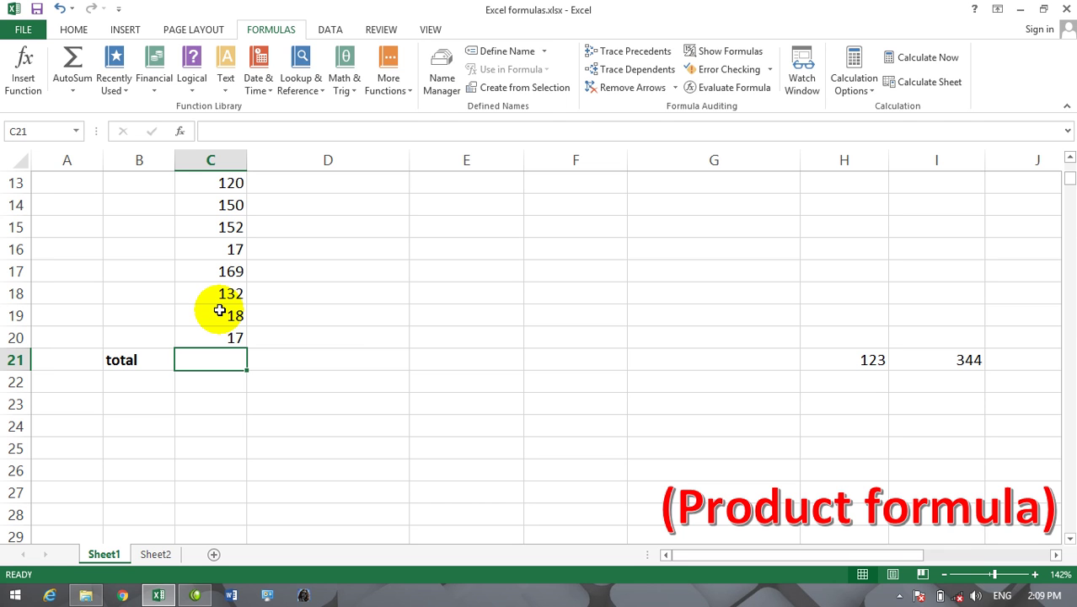
{"action": "type", "text": "="}
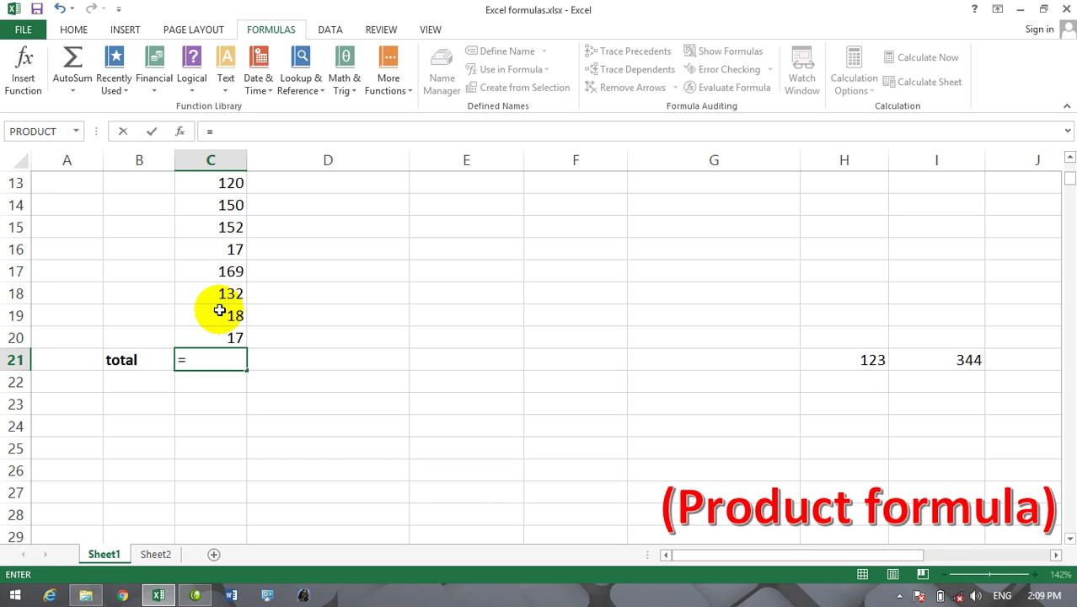
{"action": "key", "text": "Up"}
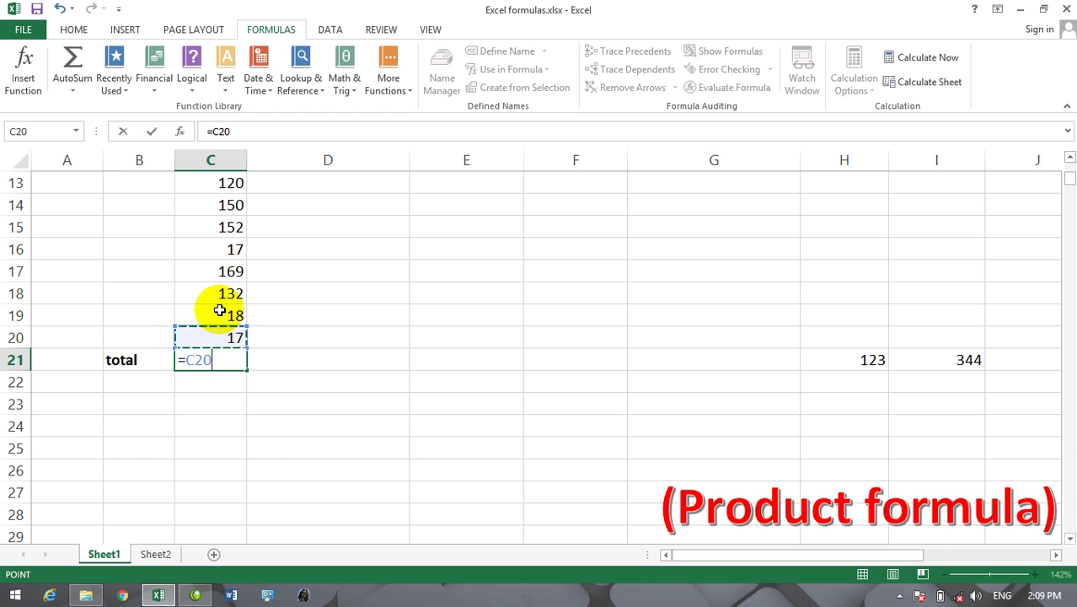
{"action": "key", "text": "Up"}
{"action": "key", "text": "Up"}
{"action": "key", "text": "Up"}
{"action": "key", "text": "Up"}
{"action": "key", "text": "Up"}
{"action": "key", "text": "Up"}
{"action": "key", "text": "Up"}
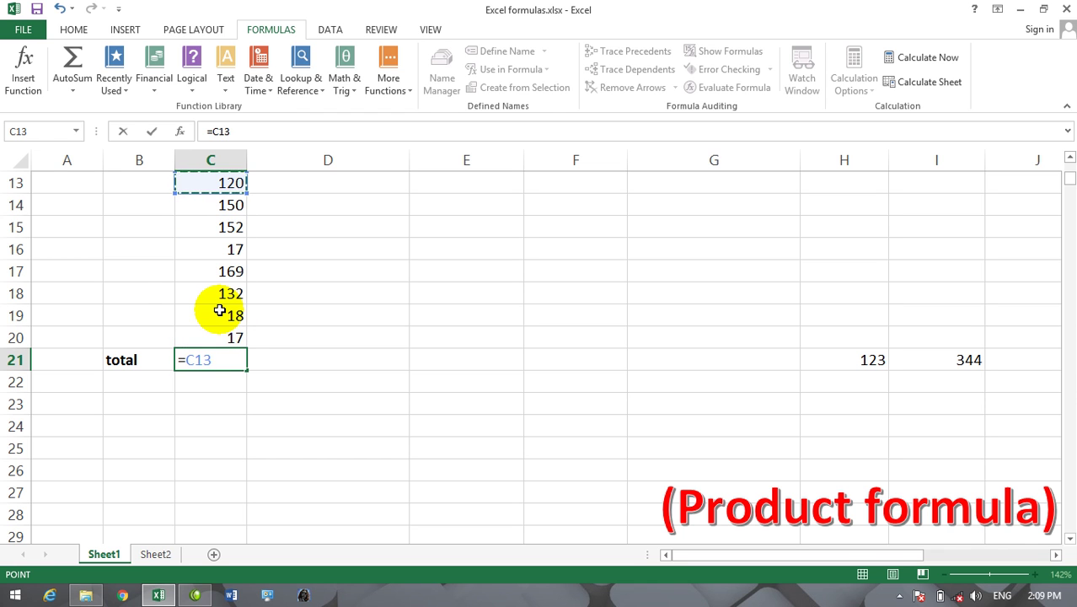
{"action": "type", "text": "+"}
{"action": "key", "text": "Up"}
{"action": "key", "text": "Up"}
{"action": "key", "text": "Up"}
{"action": "key", "text": "Up"}
{"action": "key", "text": "Up"}
{"action": "key", "text": "Up"}
{"action": "key", "text": "Up"}
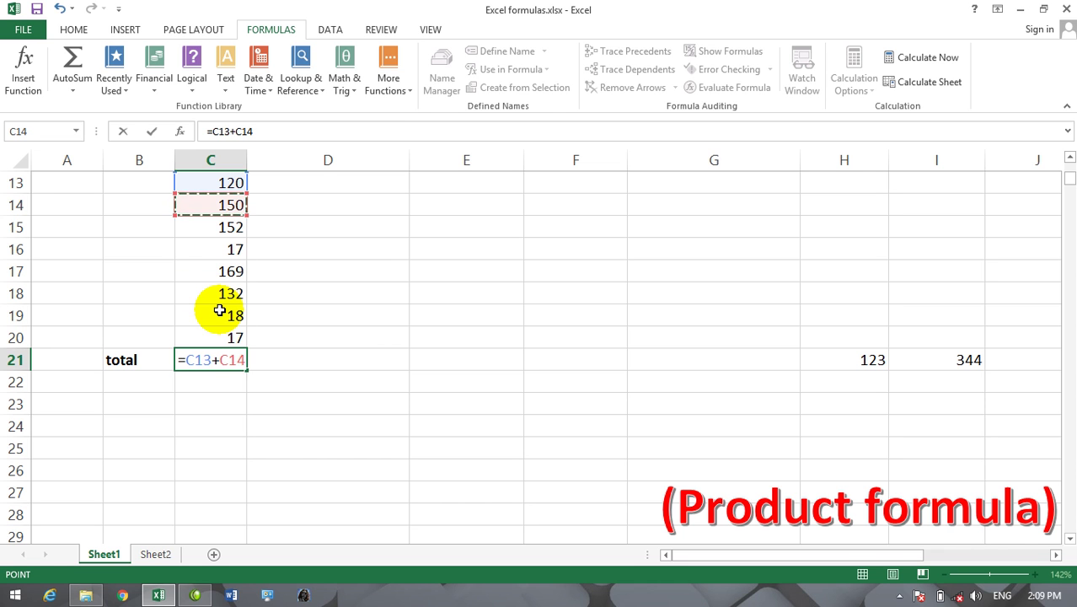
- Extend the addition formula in C21 with references to C15 and C16
{"action": "type", "text": "+"}
{"action": "key", "text": "Up"}
{"action": "key", "text": "Up"}
{"action": "key", "text": "Up"}
{"action": "key", "text": "Up"}
{"action": "key", "text": "Up"}
{"action": "key", "text": "Up"}
{"action": "type", "text": "+"}
{"action": "key", "text": "Up"}
{"action": "key", "text": "Up"}
{"action": "key", "text": "Up"}
{"action": "key", "text": "Up"}
{"action": "key", "text": "Up"}
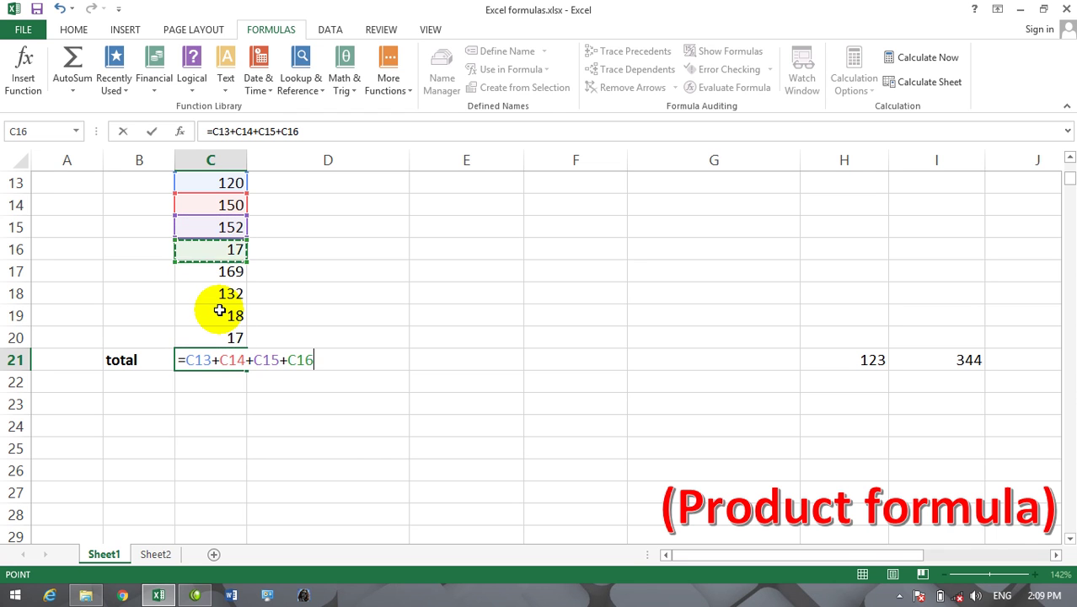
- Add C17 and C18 as further terms of the unfinished formula in C21
{"action": "type", "text": "+"}
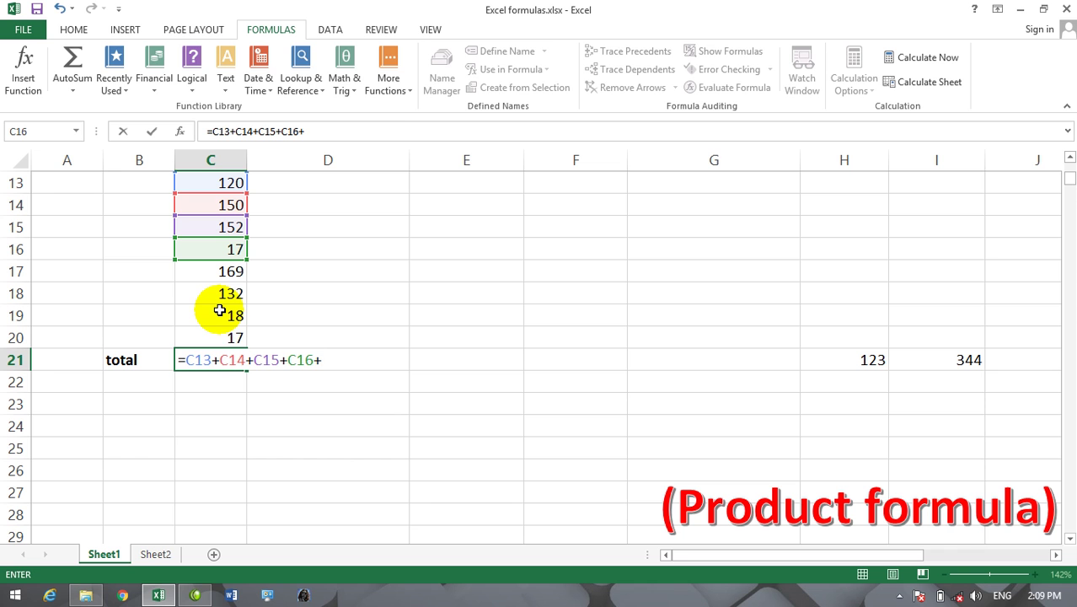
{"action": "key", "text": "Up"}
{"action": "key", "text": "Up"}
{"action": "key", "text": "Up"}
{"action": "key", "text": "Up"}
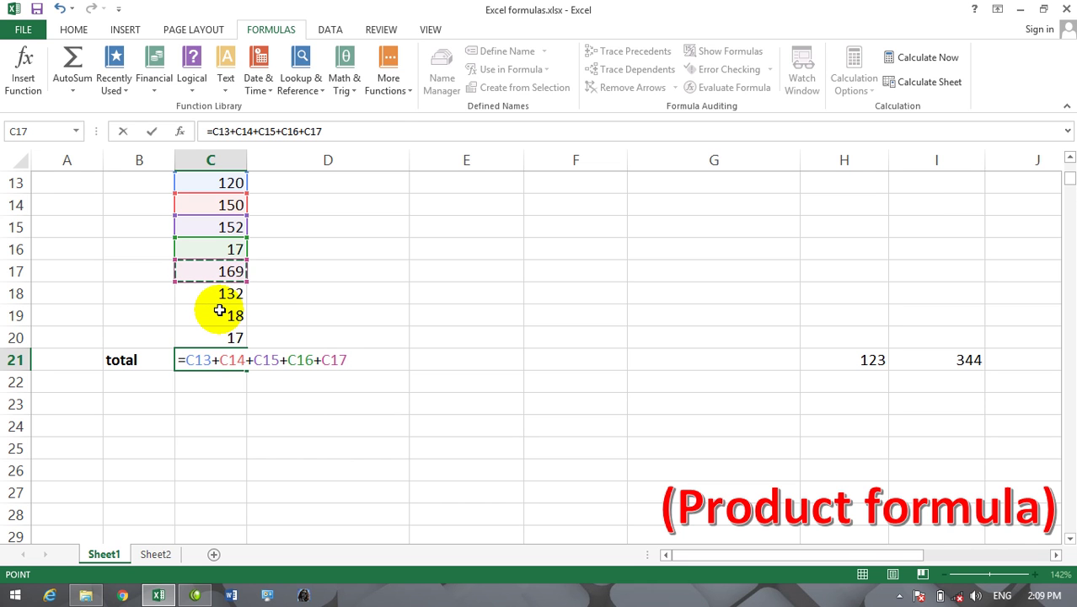
{"action": "type", "text": "+"}
{"action": "key", "text": "Up"}
{"action": "key", "text": "Up"}
{"action": "key", "text": "Up"}
- Append C19 and C20 to the addition formula in C21 and enter it as =C13+C14+C15+C16+C17+C18+C19+C20
{"action": "type", "text": "+"}
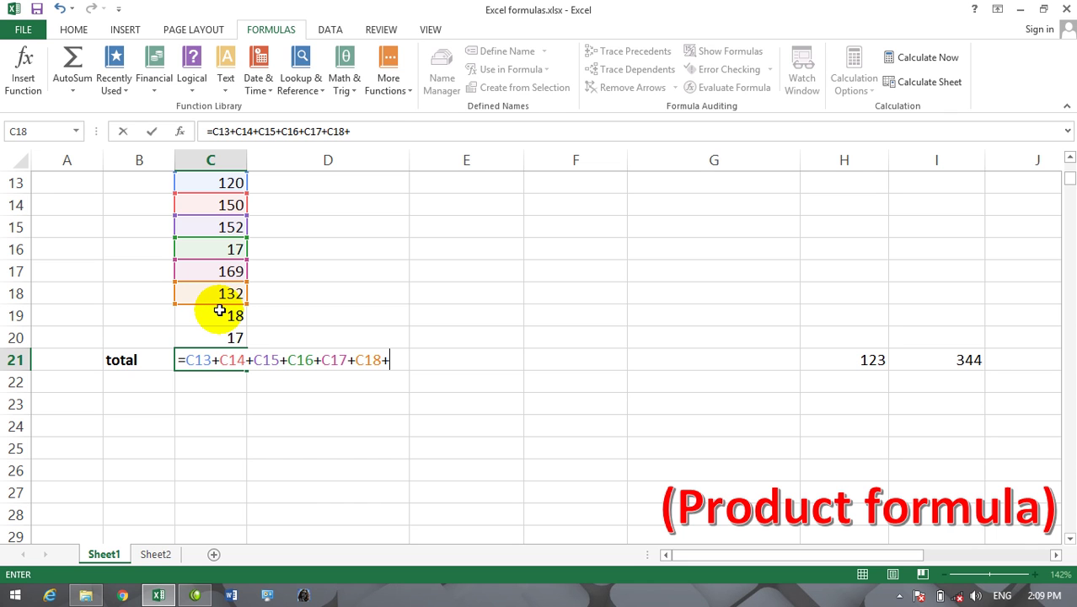
{"action": "key", "text": "Up"}
{"action": "key", "text": "Up"}
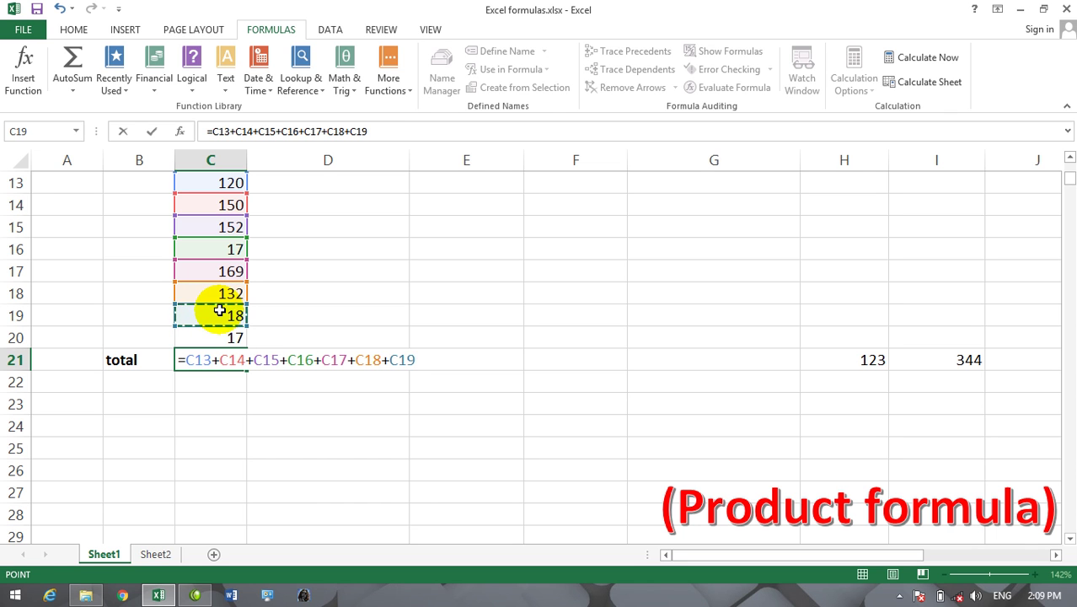
{"action": "type", "text": "+"}
{"action": "key", "text": "Up"}
{"action": "key", "text": "Up"}
{"action": "key", "text": "Down"}
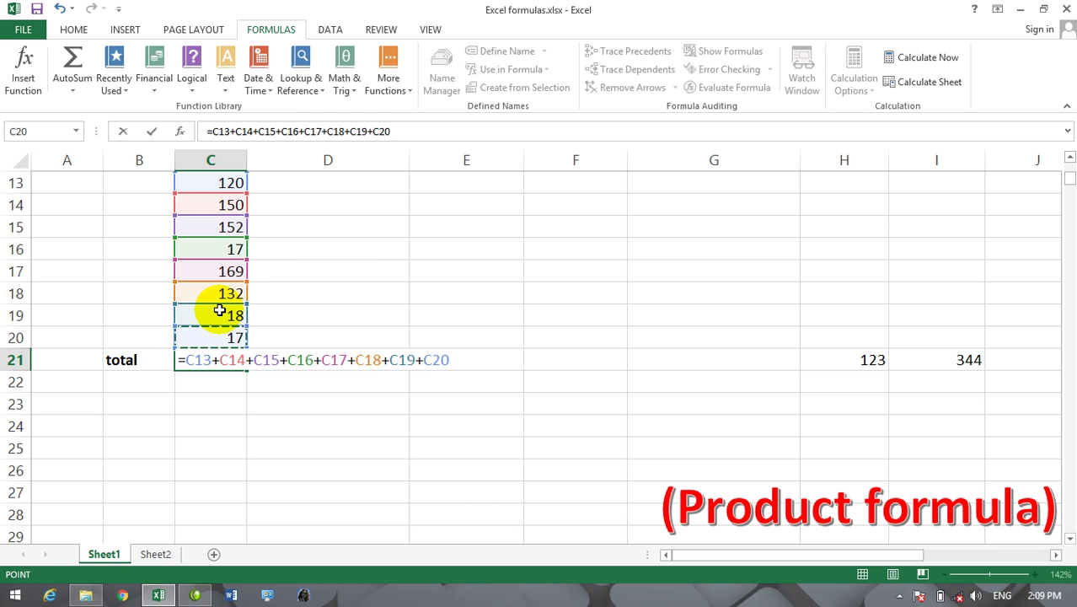
{"action": "type", "text": "+"}
{"action": "key", "text": "Return"}
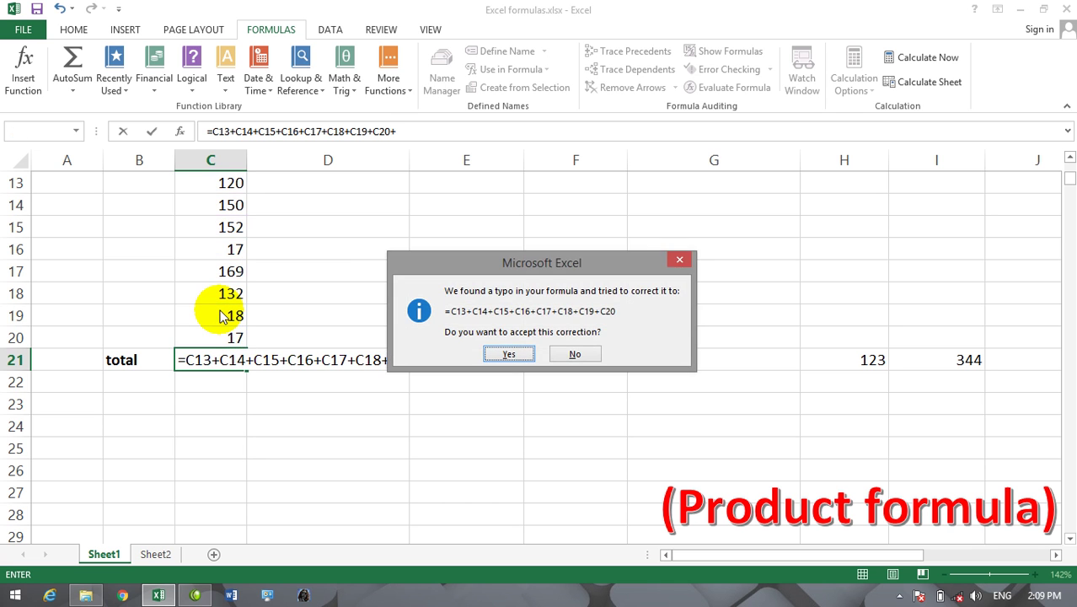
{"action": "key", "text": "Return"}
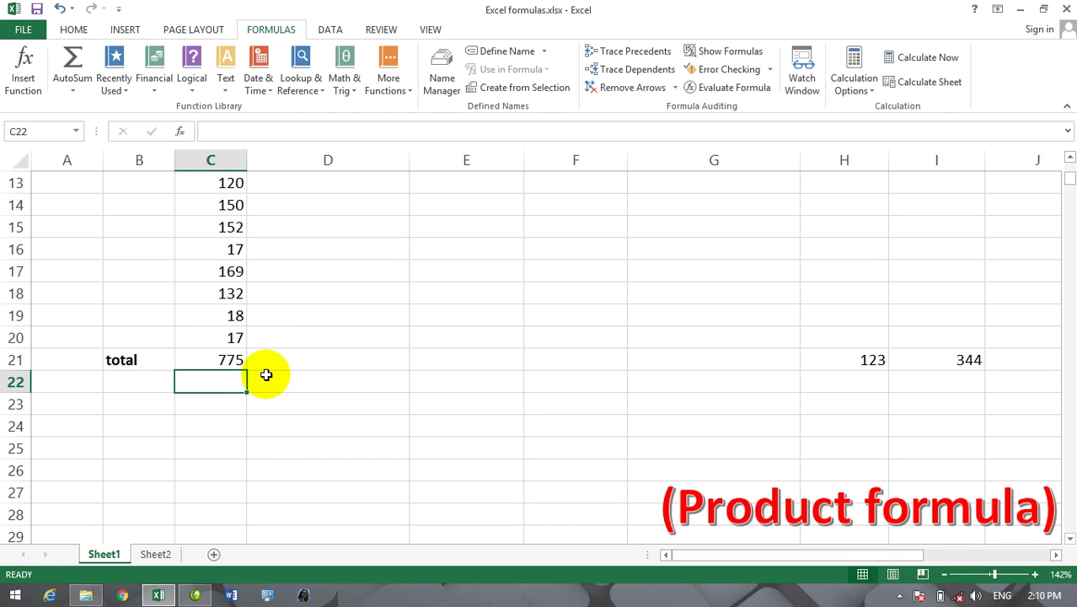
- Review the cell-by-cell addition formula in C21 and delete it
{"action": "left_click", "coordinate": [240, 361]}
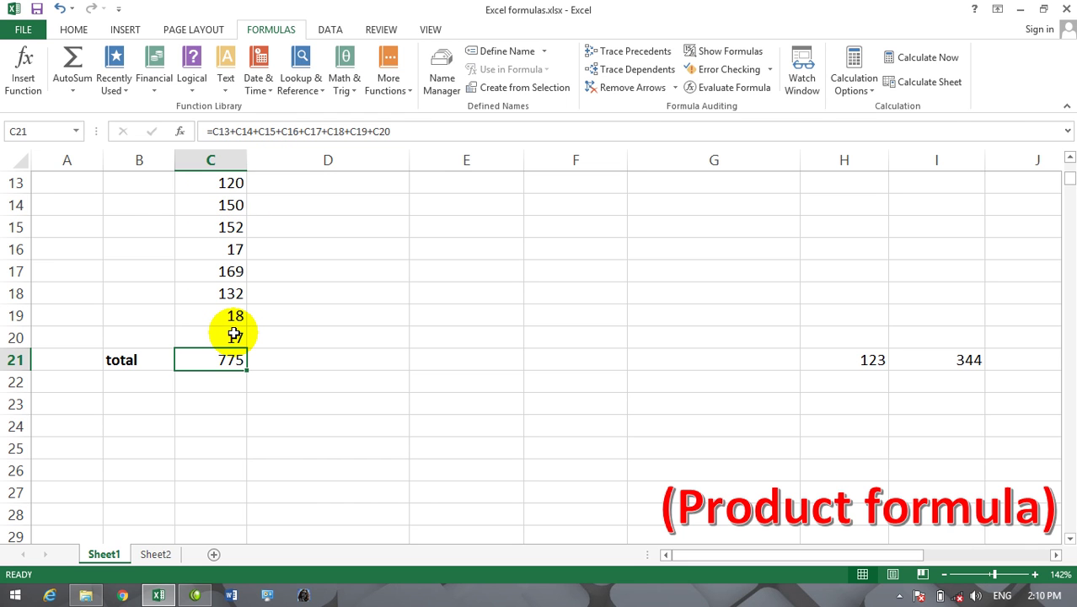
{"action": "left_click", "coordinate": [285, 403]}
{"action": "left_click", "coordinate": [296, 419]}
{"action": "left_click", "coordinate": [231, 360]}
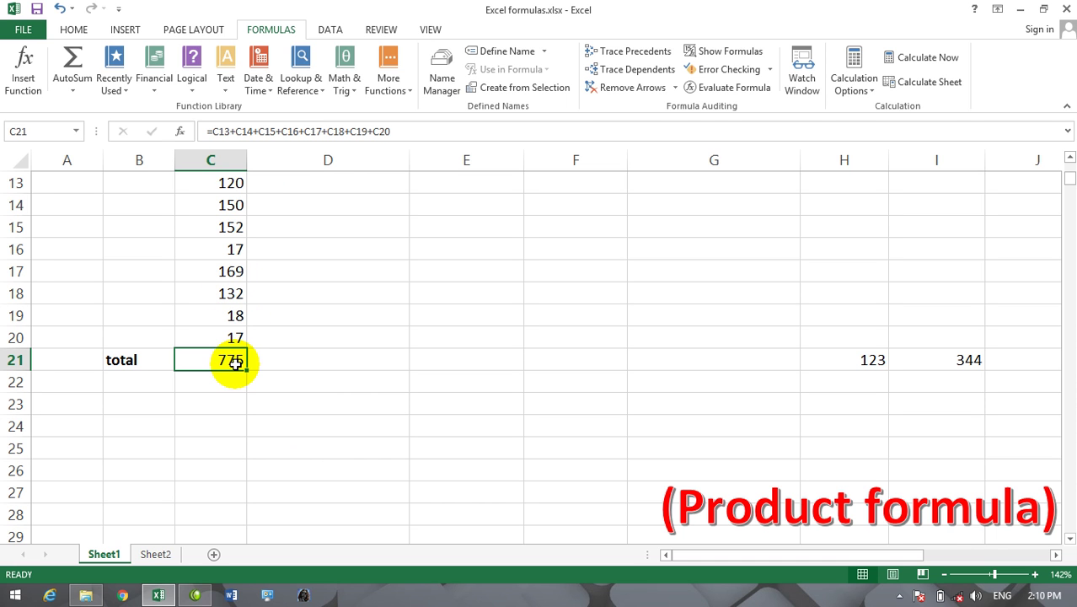
{"action": "key", "text": "Delete"}
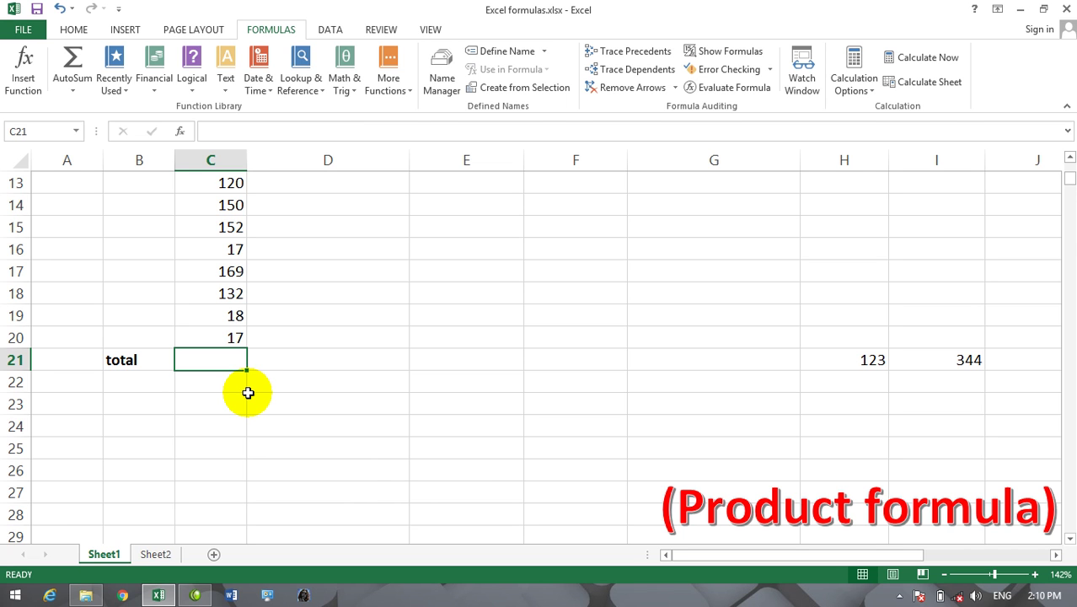
- Enter the formula =SUM(C13:C20) in the total cell C21
{"action": "type", "text": "="}
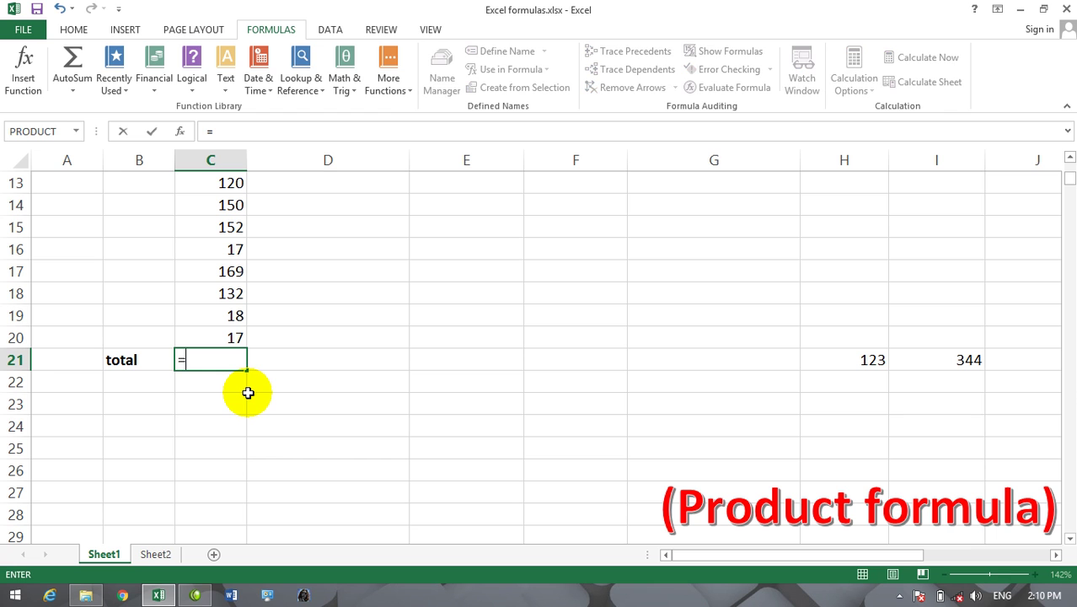
{"action": "type", "text": "sum"}
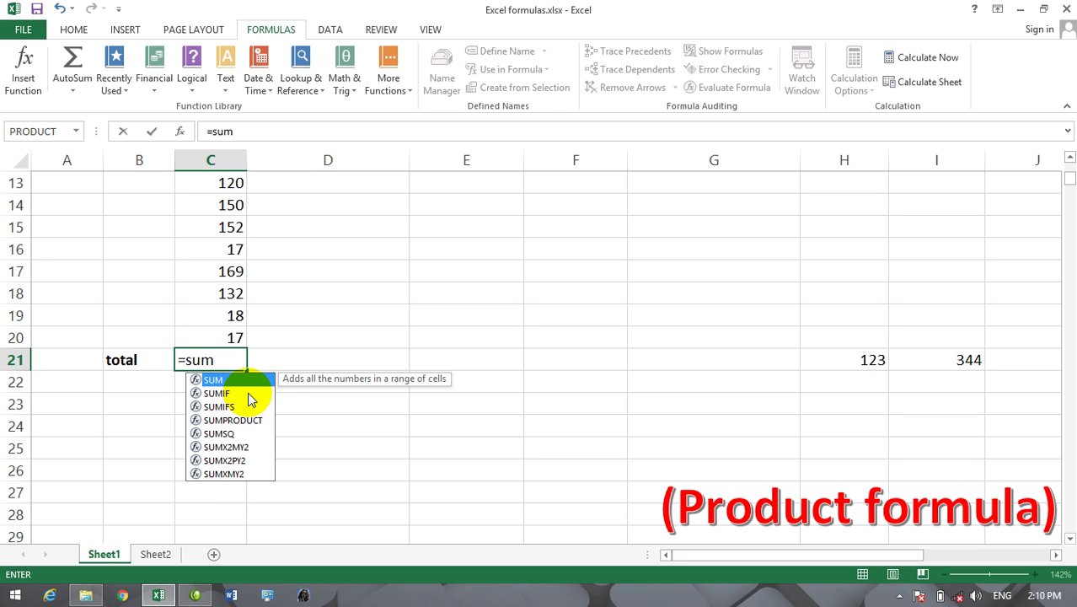
{"action": "type", "text": "("}
{"action": "key", "text": "Up"}
{"action": "key", "text": "Up"}
{"action": "key", "text": "Up"}
{"action": "key", "text": "Up"}
{"action": "key", "text": "Up"}
{"action": "key", "text": "Up"}
{"action": "key", "text": "Up"}
{"action": "key", "text": "Up"}
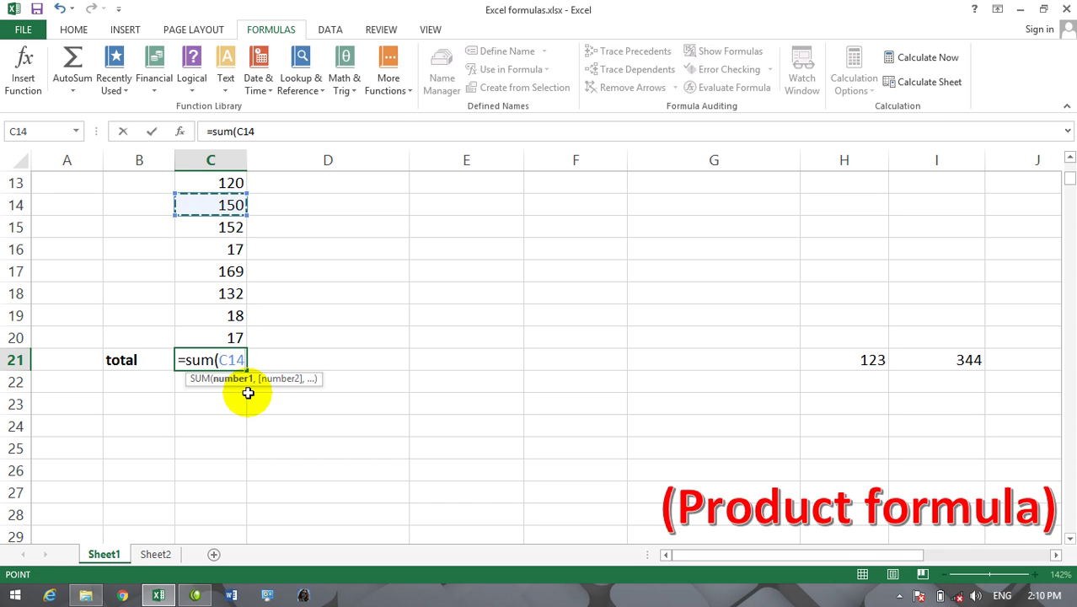
{"action": "key", "text": "shift+Down"}
{"action": "key", "text": "shift+Down"}
{"action": "key", "text": "shift+Down"}
{"action": "key", "text": "shift+Down"}
{"action": "key", "text": "shift+Down"}
{"action": "key", "text": "shift+Down"}
{"action": "key", "text": "shift+Down"}
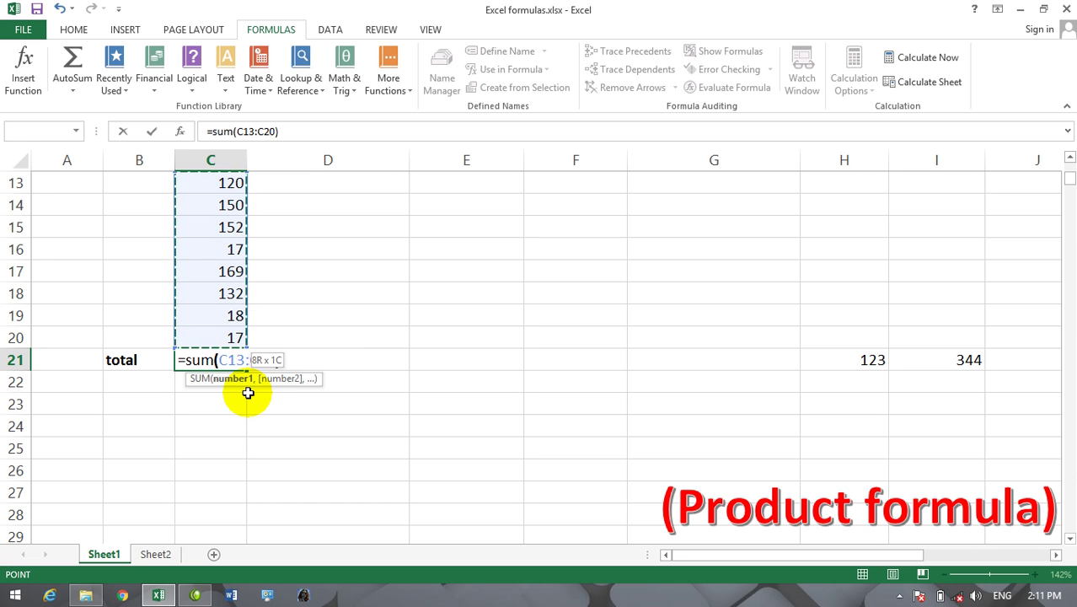
{"action": "type", "text": ")"}
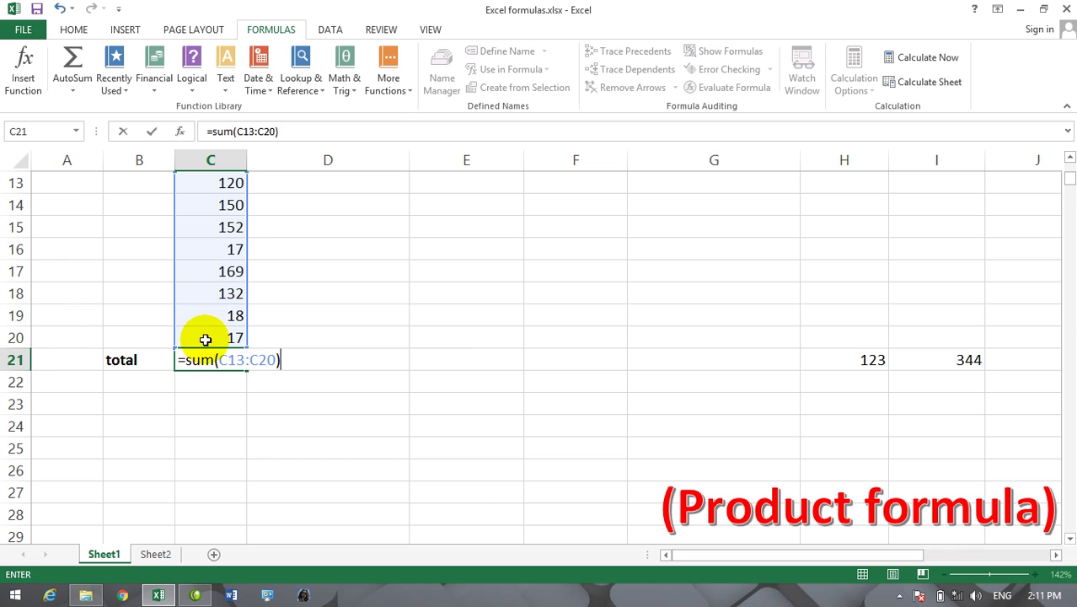
{"action": "key", "text": "Return"}
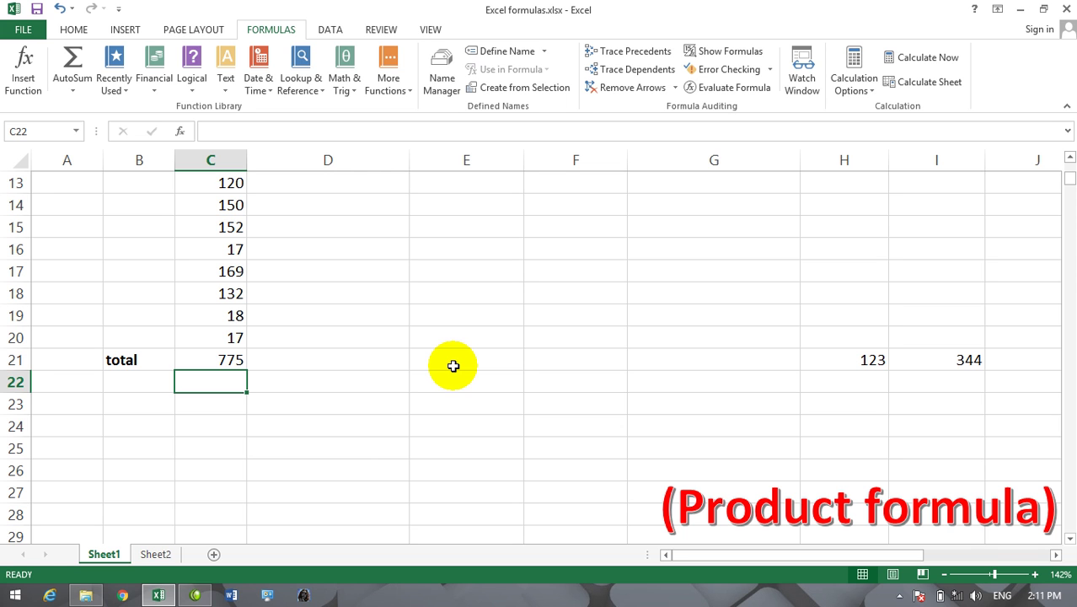
- Erase the whole SUM formula from C21 and leave the empty cell selected
{"action": "left_click", "coordinate": [209, 357]}
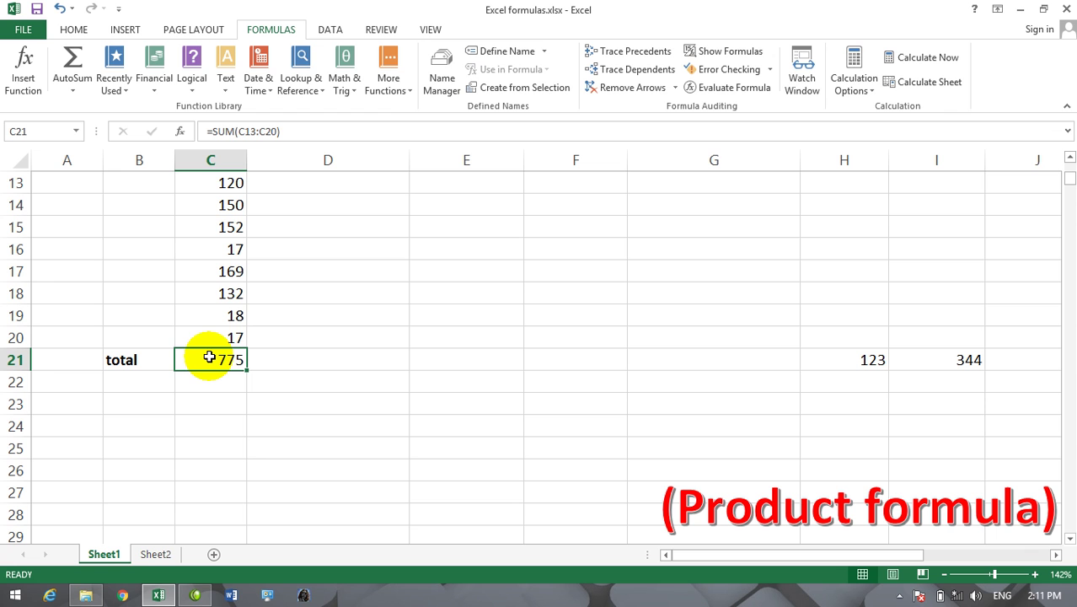
{"action": "double_click", "coordinate": [209, 357]}
{"action": "key", "text": "BackSpace"}
{"action": "key", "text": "BackSpace"}
{"action": "key", "text": "BackSpace"}
{"action": "key", "text": "BackSpace"}
{"action": "key", "text": "BackSpace"}
{"action": "key", "text": "BackSpace"}
{"action": "key", "text": "BackSpace"}
{"action": "key", "text": "BackSpace"}
{"action": "key", "text": "BackSpace"}
{"action": "key", "text": "BackSpace"}
{"action": "key", "text": "BackSpace"}
{"action": "key", "text": "BackSpace"}
{"action": "key", "text": "BackSpace"}
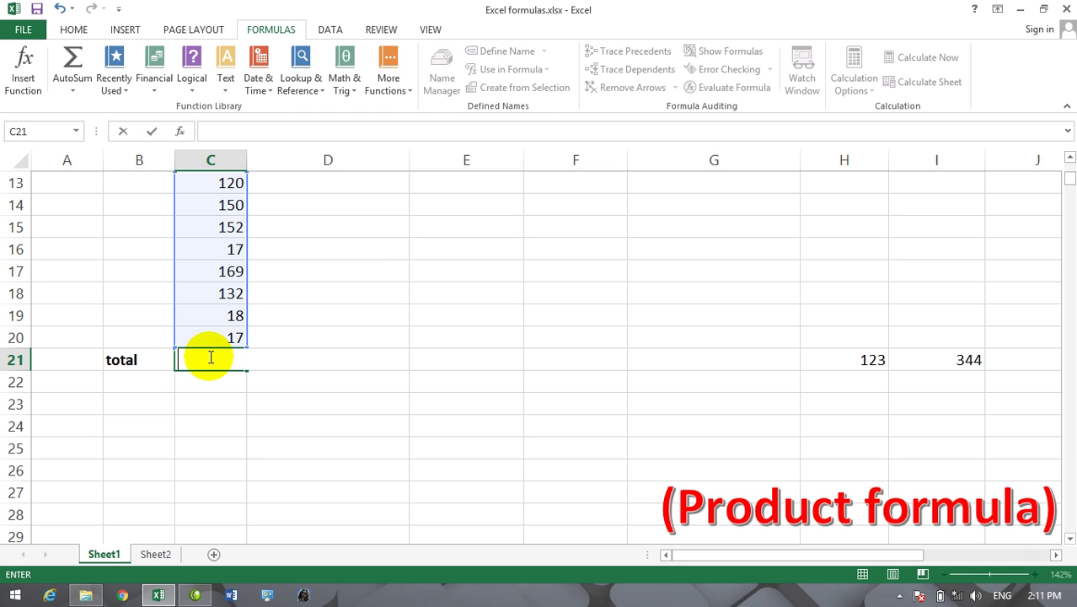
{"action": "left_click", "coordinate": [267, 431]}
{"action": "left_click", "coordinate": [234, 362]}
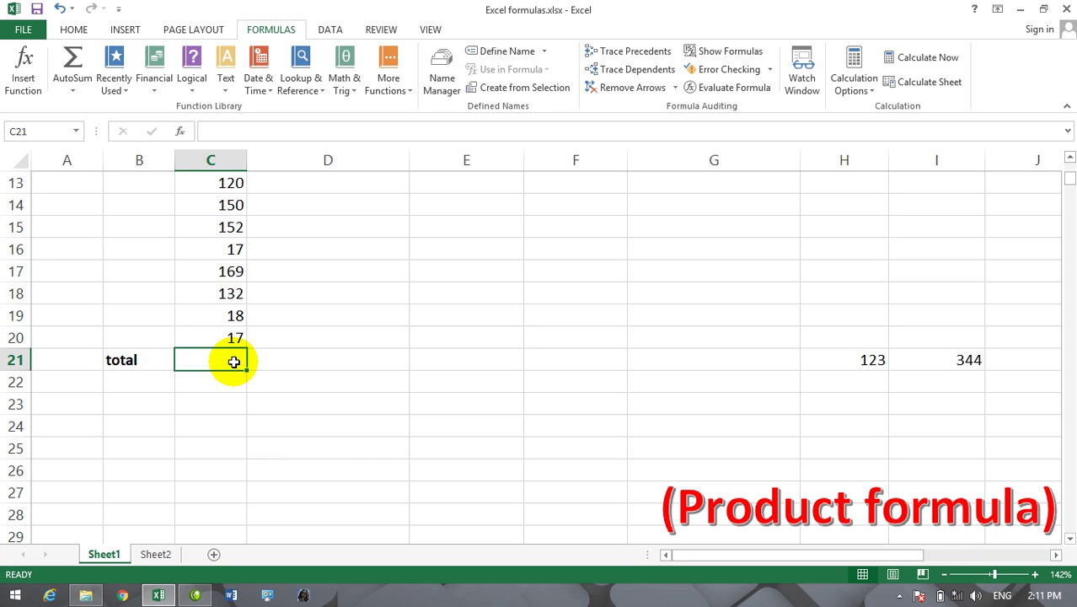
- Total C13:C20 in C21 through the Insert Function dialog, searching for "sum" and accepting the SUM function with that range
{"action": "left_click", "coordinate": [74, 30]}
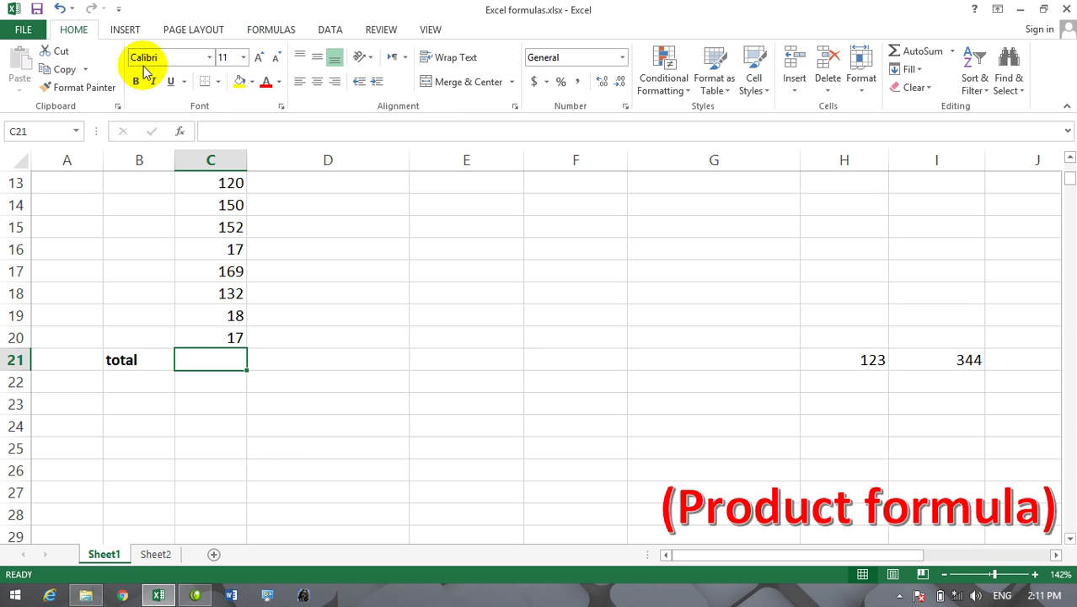
{"action": "left_click", "coordinate": [272, 32]}
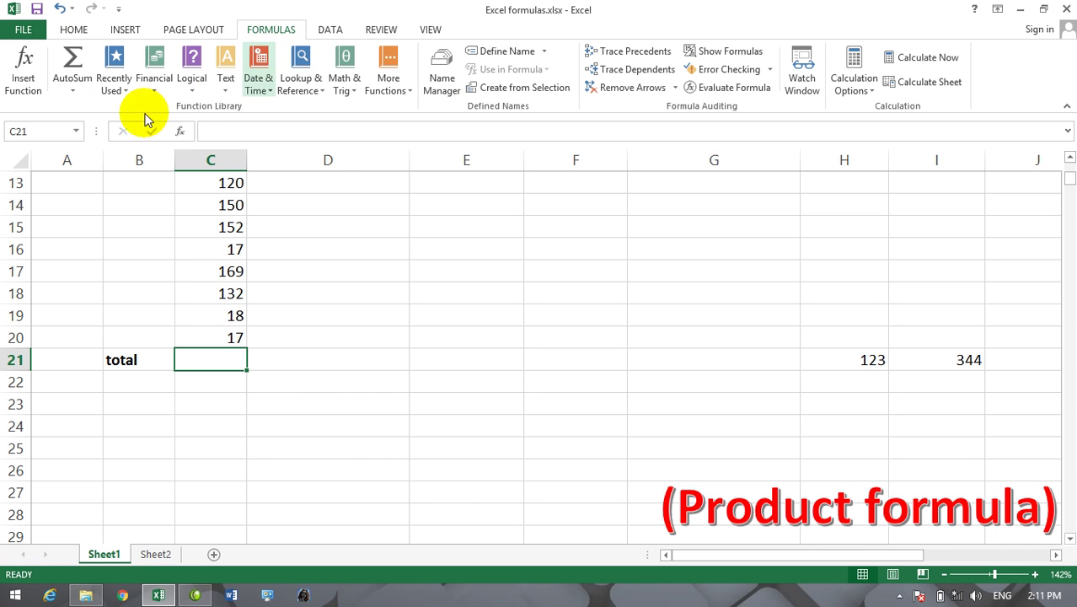
{"action": "left_click", "coordinate": [37, 93]}
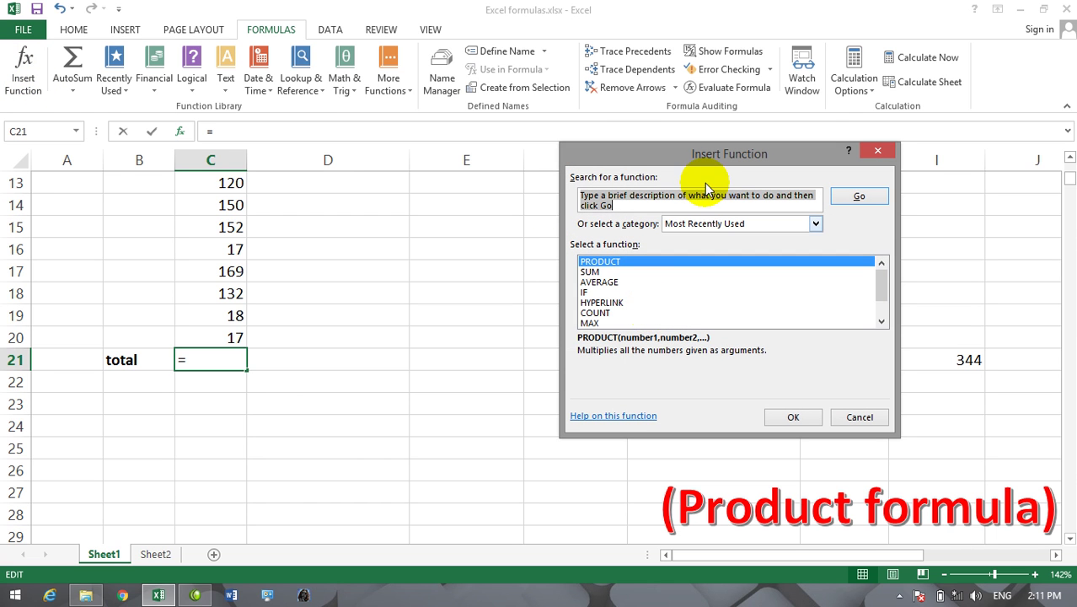
{"action": "left_click", "coordinate": [714, 204]}
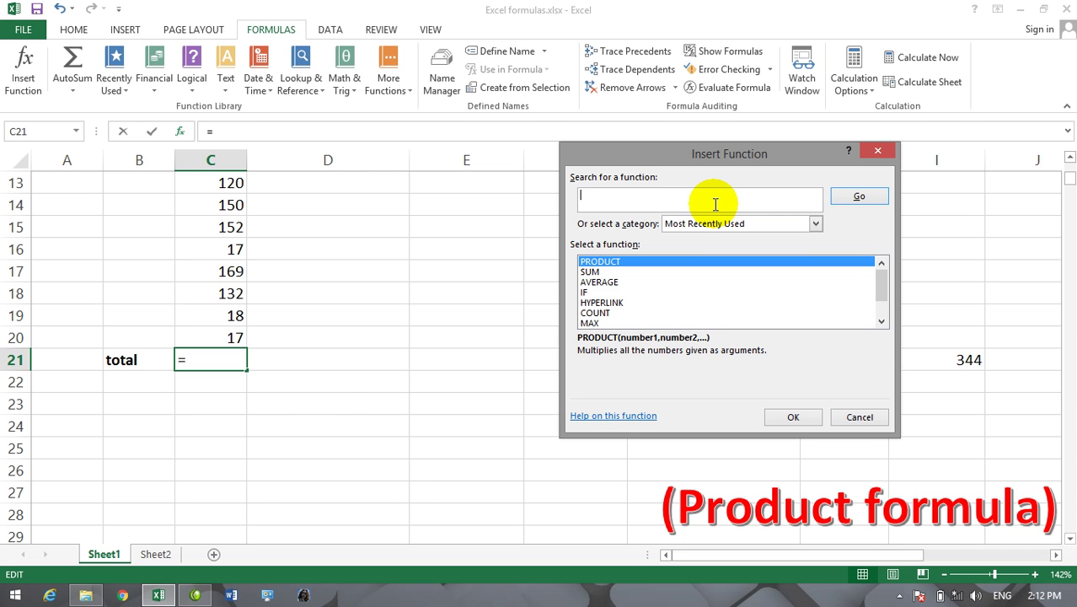
{"action": "type", "text": "sum"}
{"action": "left_click", "coordinate": [840, 199]}
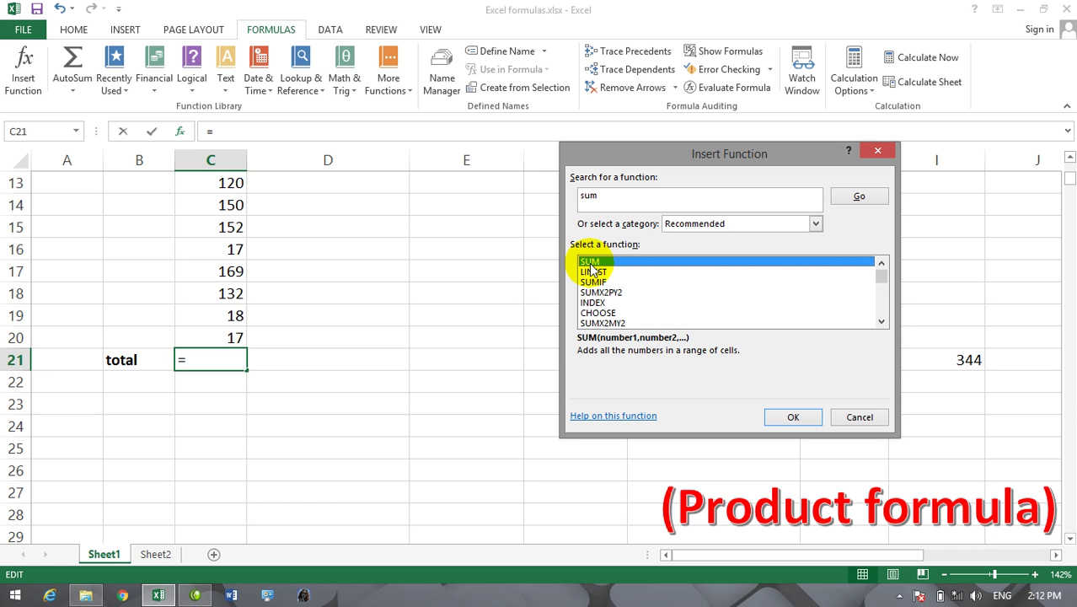
{"action": "left_click", "coordinate": [789, 417]}
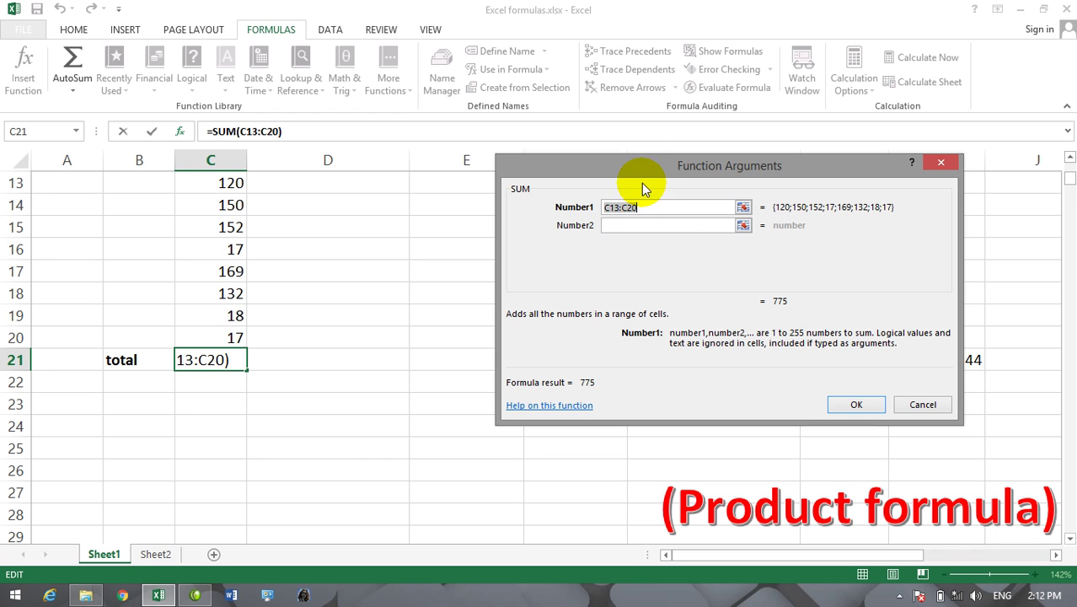
{"action": "left_click_drag", "start_coordinate": [640, 168], "coordinate": [662, 168]}
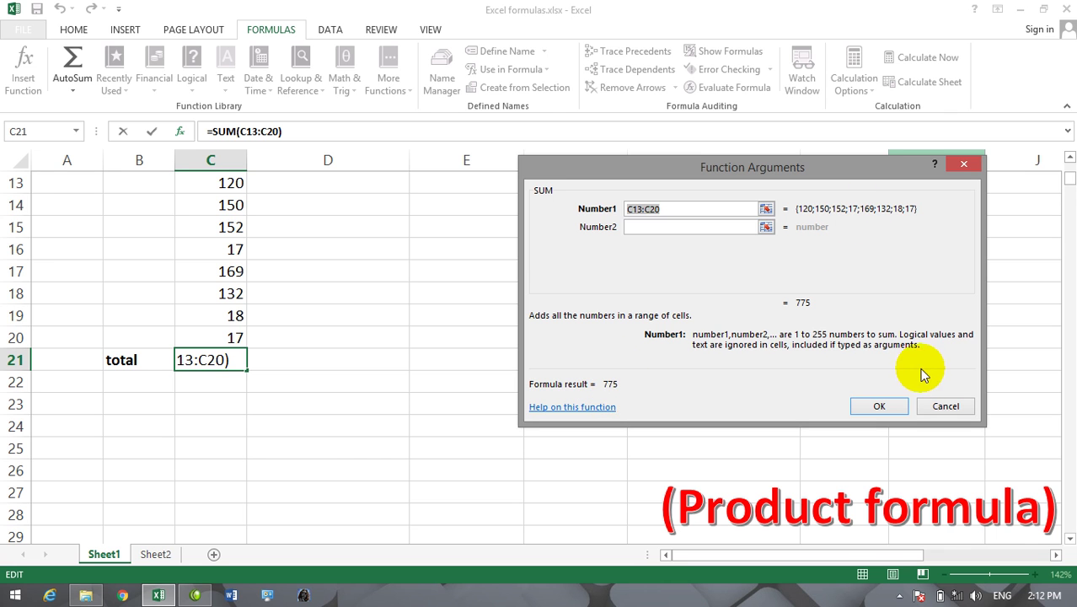
{"action": "left_click", "coordinate": [883, 405]}
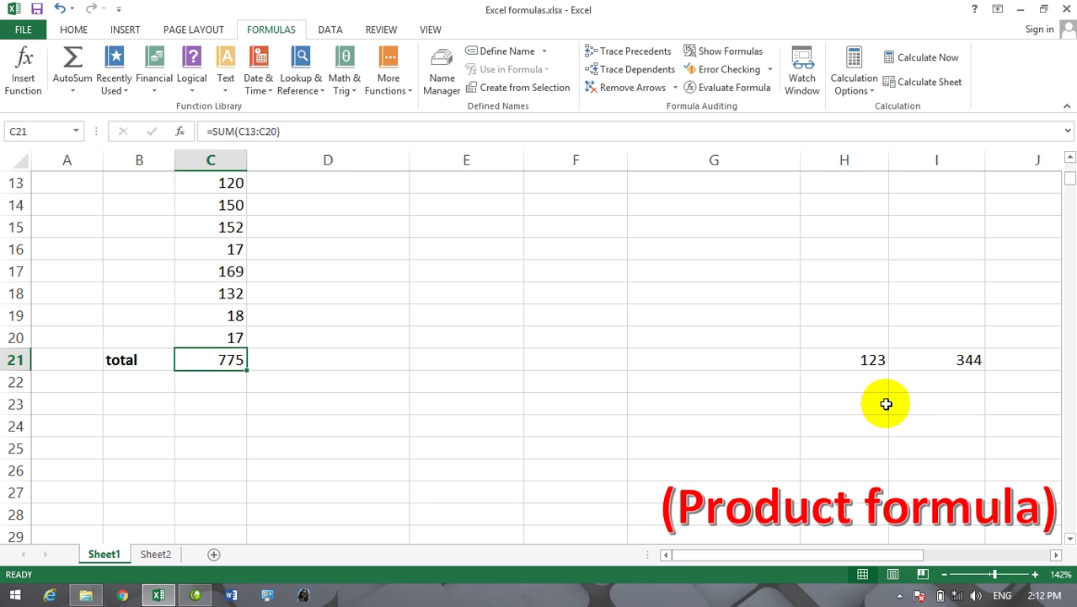
- Erase the SUM formula from the total cell C21
{"action": "left_click", "coordinate": [396, 389]}
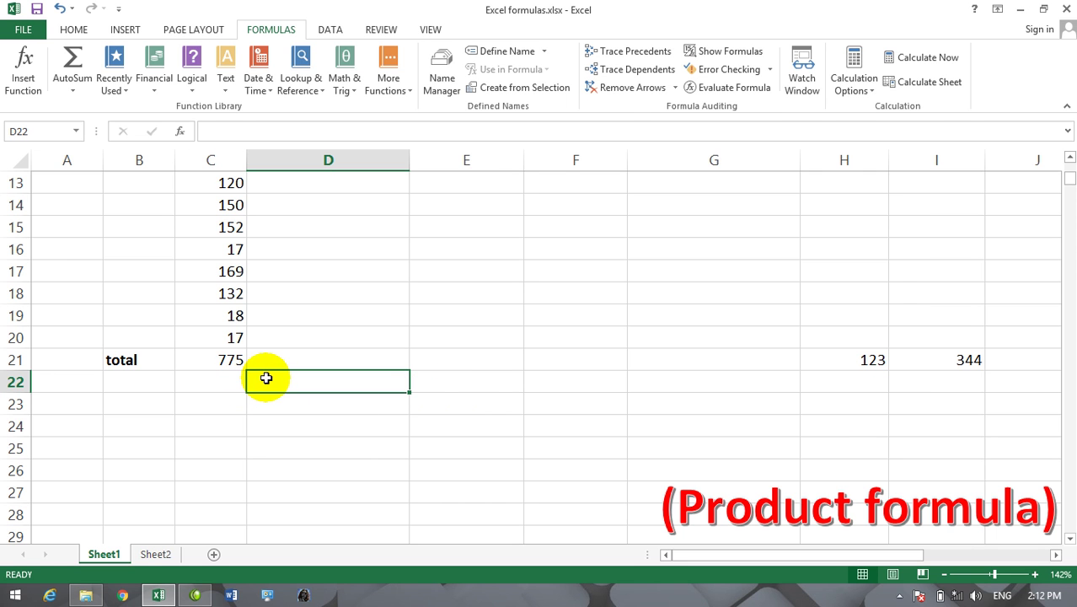
{"action": "left_click", "coordinate": [223, 360]}
{"action": "key", "text": "BackSpace"}
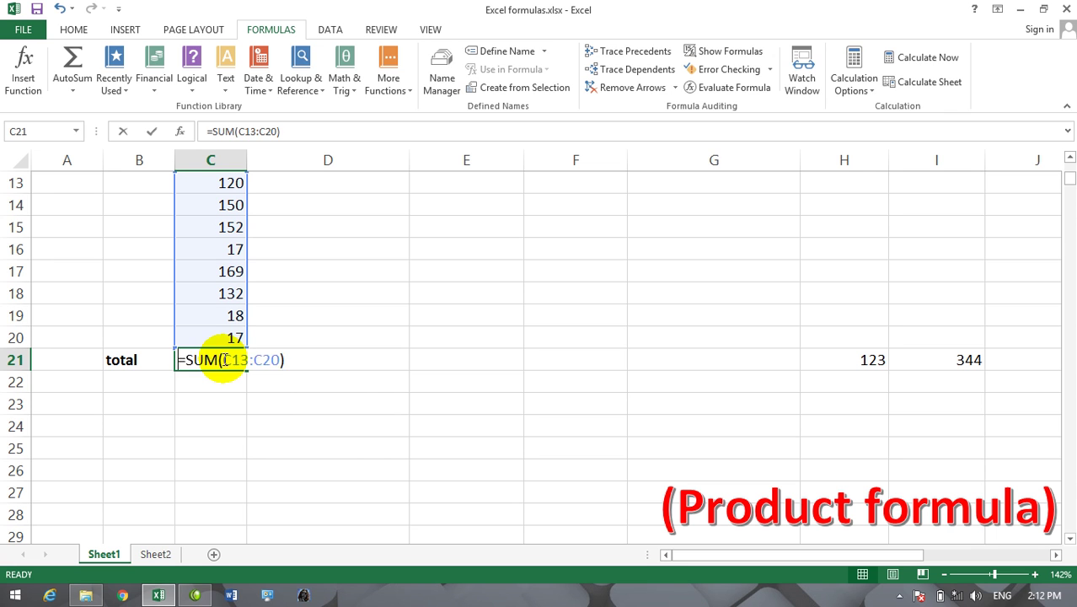
{"action": "left_click", "coordinate": [275, 391]}
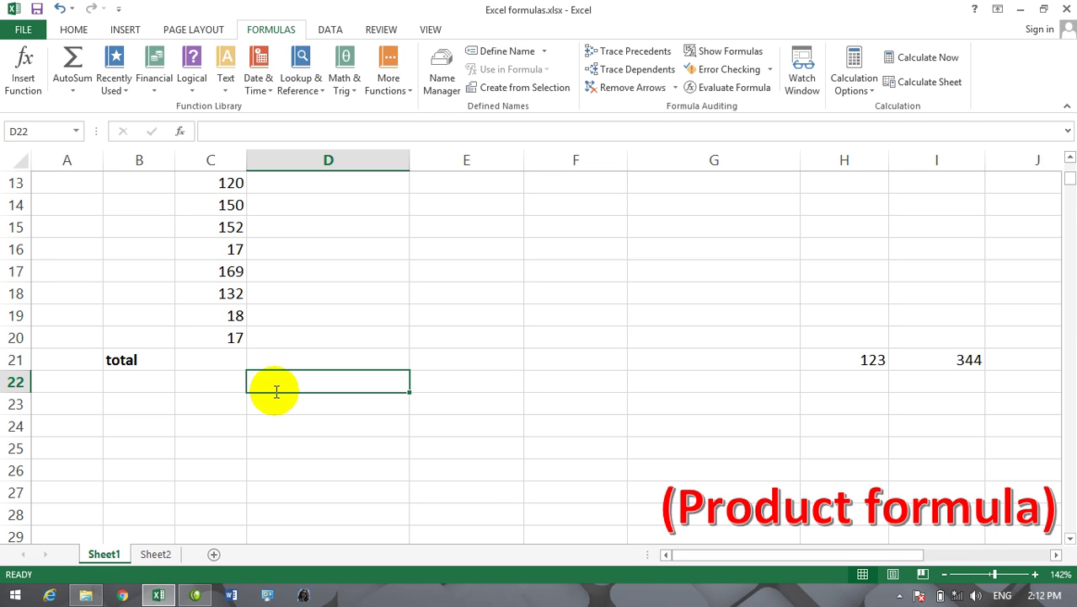
- Write the word "trick" in D22 and erase it again
{"action": "type", "text": "trick"}
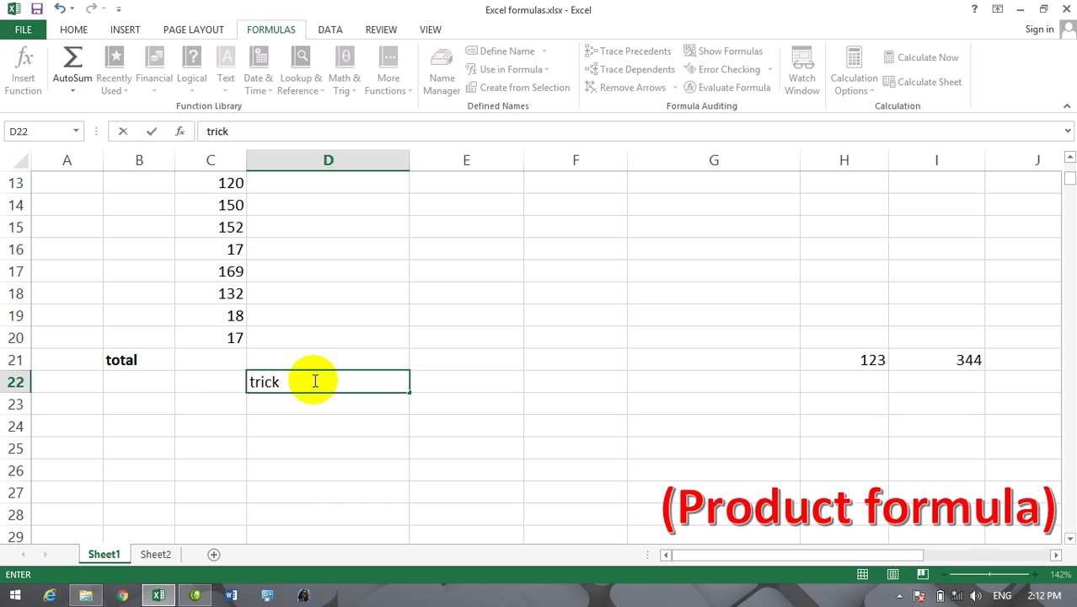
{"action": "key", "text": "BackSpace"}
{"action": "key", "text": "BackSpace"}
{"action": "key", "text": "BackSpace"}
{"action": "key", "text": "BackSpace"}
{"action": "key", "text": "BackSpace"}
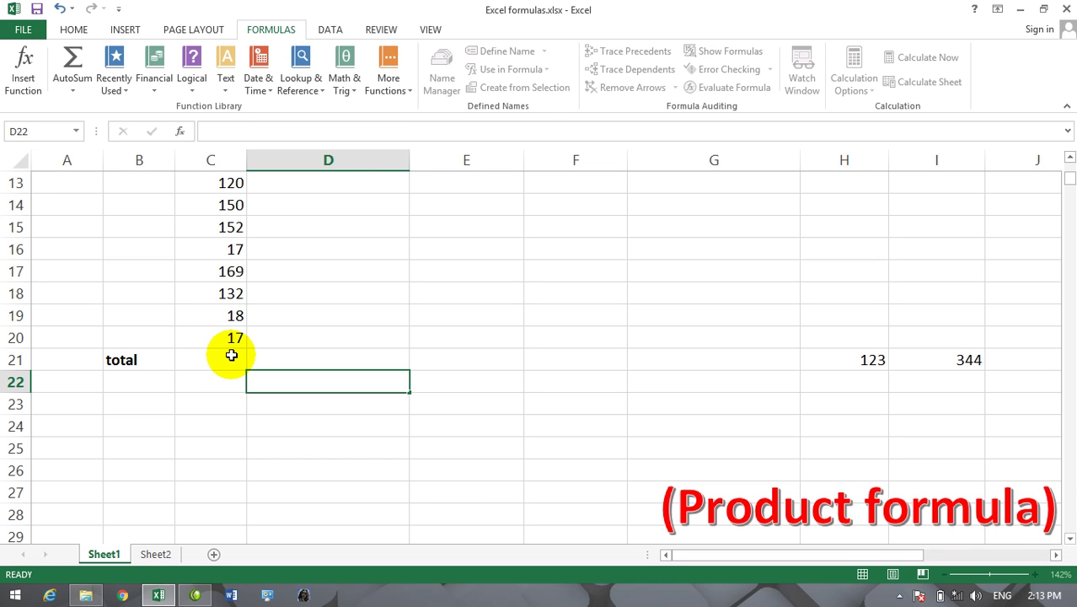
- Insert an AutoSum formula for C13:C20 in the total cell C21
{"action": "left_click", "coordinate": [231, 355]}
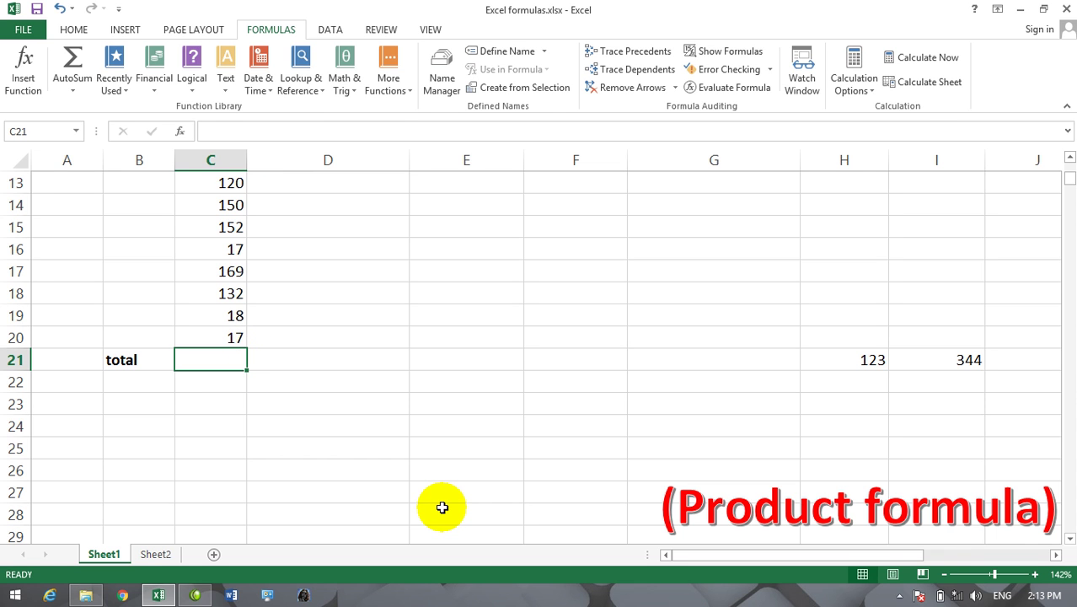
{"action": "key", "text": "alt"}
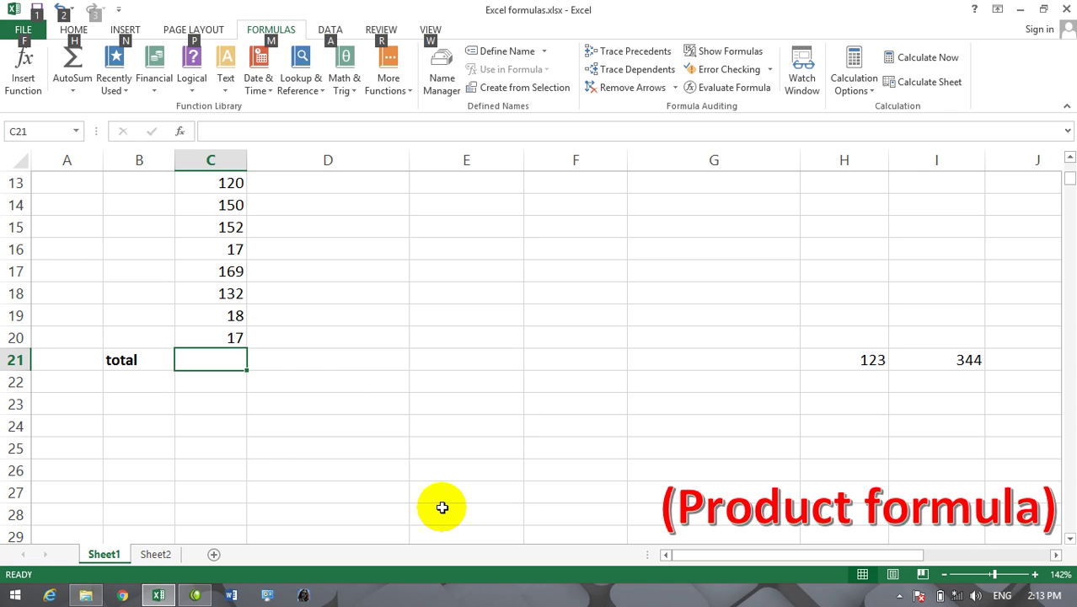
{"action": "key", "text": "alt+="}
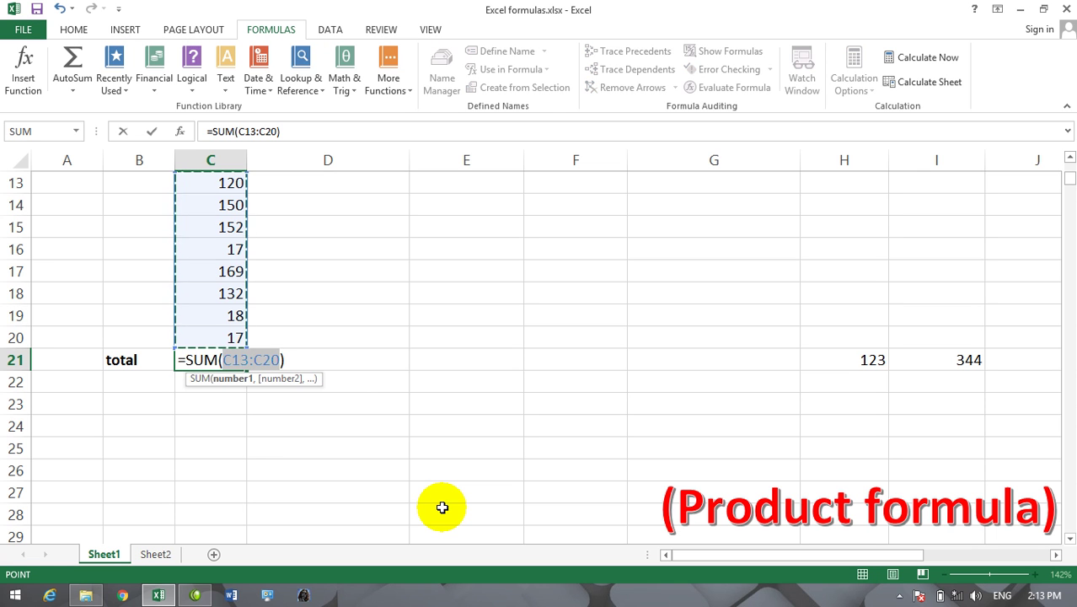
{"action": "key", "text": "Return"}
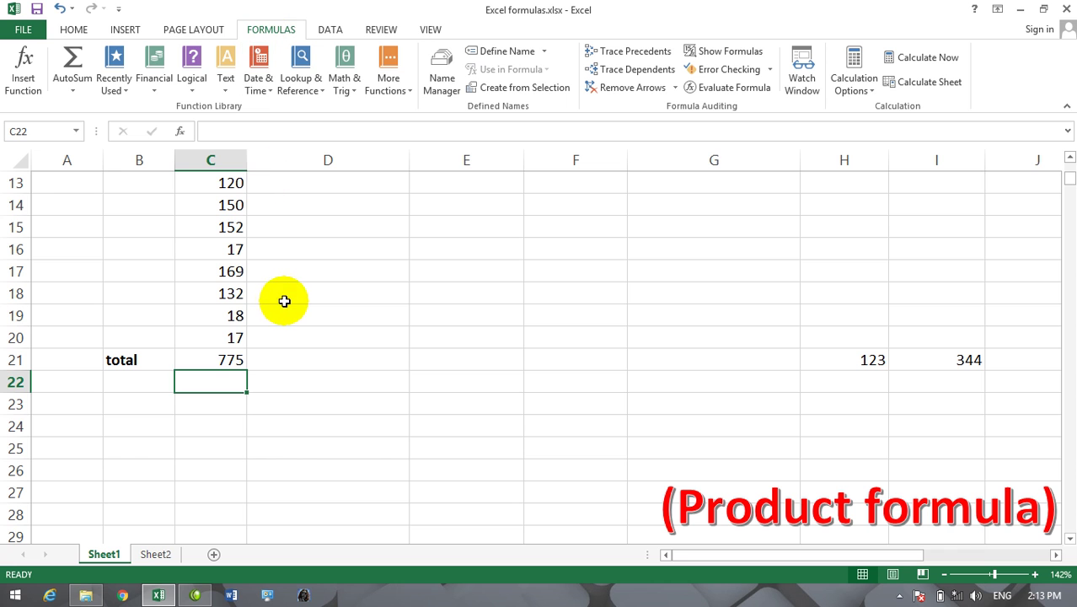
- Clear the total in C21 and insert the AutoSum formula =SUM(C13:C20) there again
{"action": "left_click", "coordinate": [224, 361]}
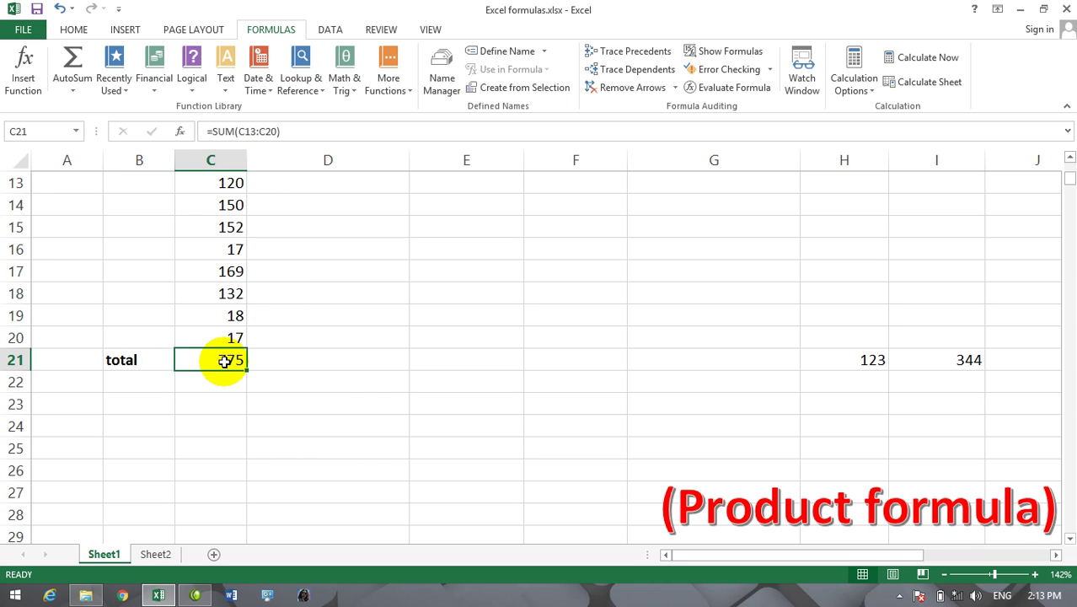
{"action": "key", "text": "Delete"}
{"action": "double_click", "coordinate": [224, 361]}
{"action": "key", "text": "alt+equal"}
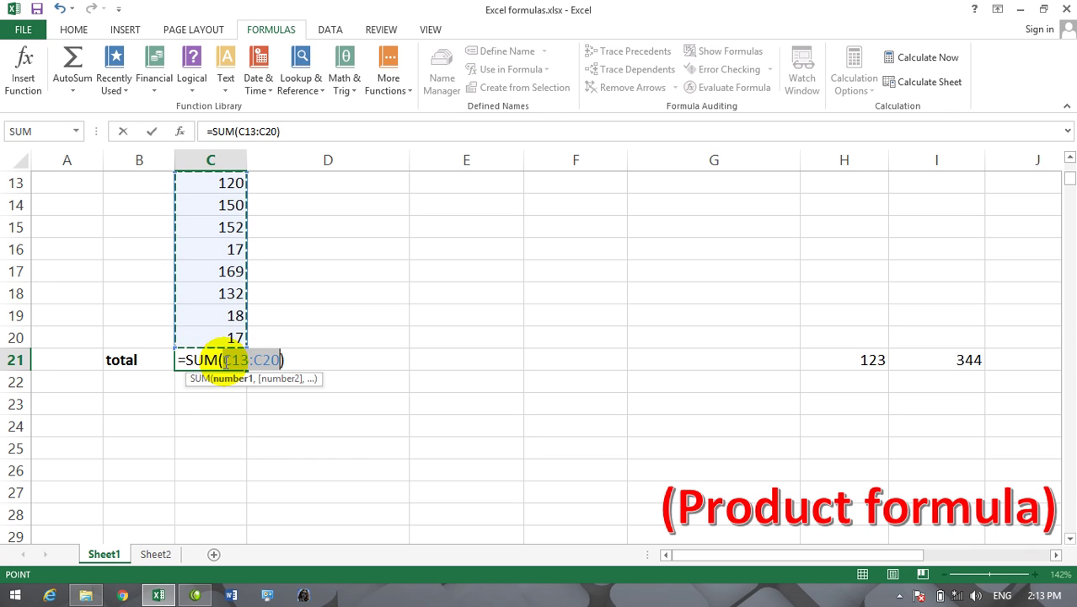
{"action": "key", "text": "Return"}
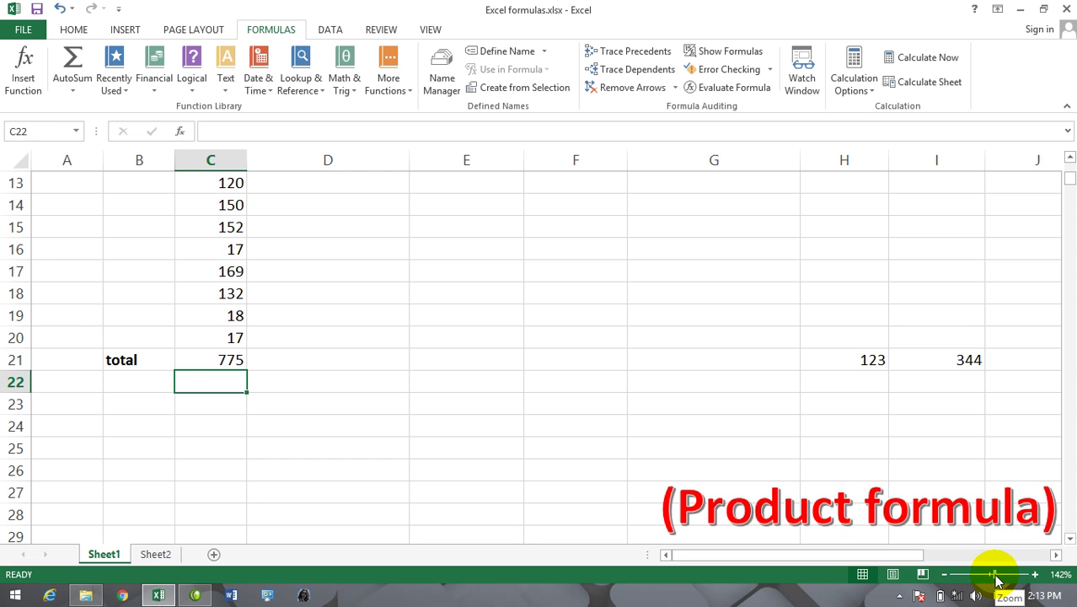
- Begin a SUM formula in P21, next to the numbers in row 21, with its range starting at H21
{"action": "left_click_drag", "start_coordinate": [998, 579], "coordinate": [993, 577]}
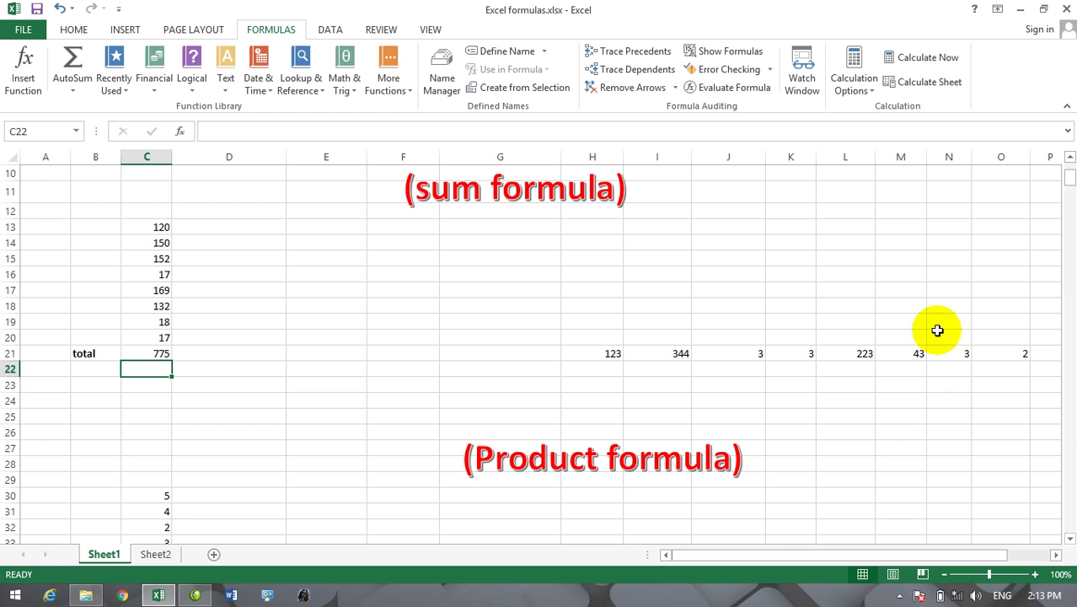
{"action": "left_click_drag", "start_coordinate": [748, 556], "coordinate": [886, 554]}
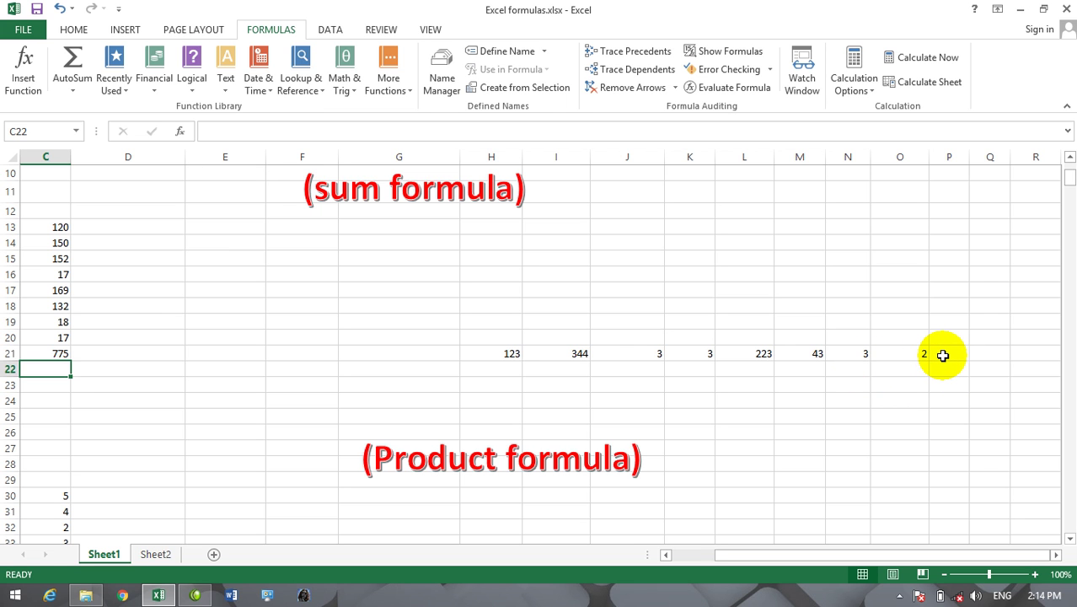
{"action": "left_click", "coordinate": [942, 354]}
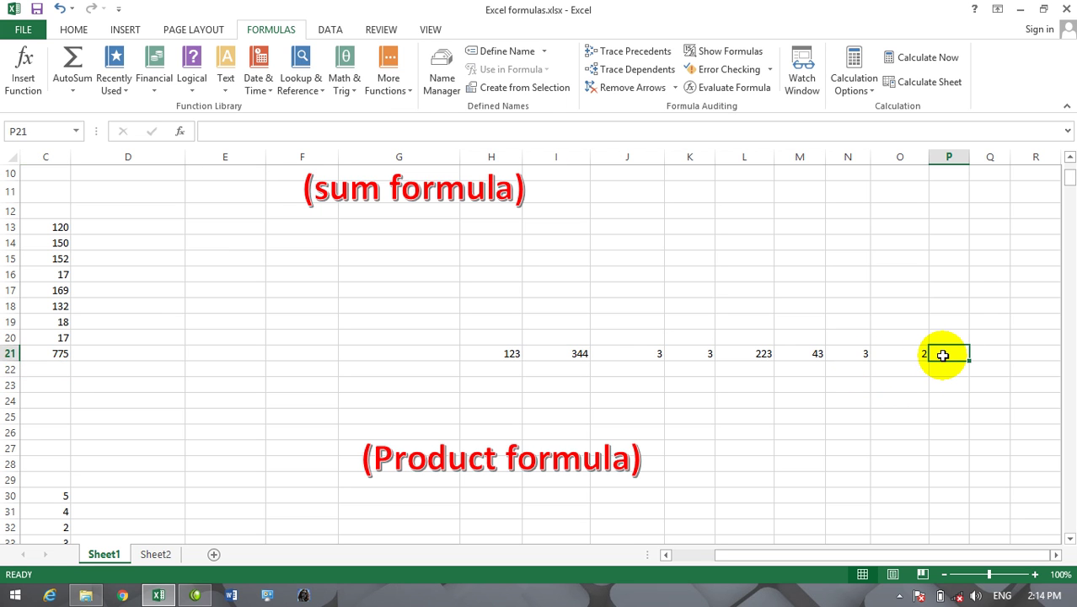
{"action": "type", "text": "="}
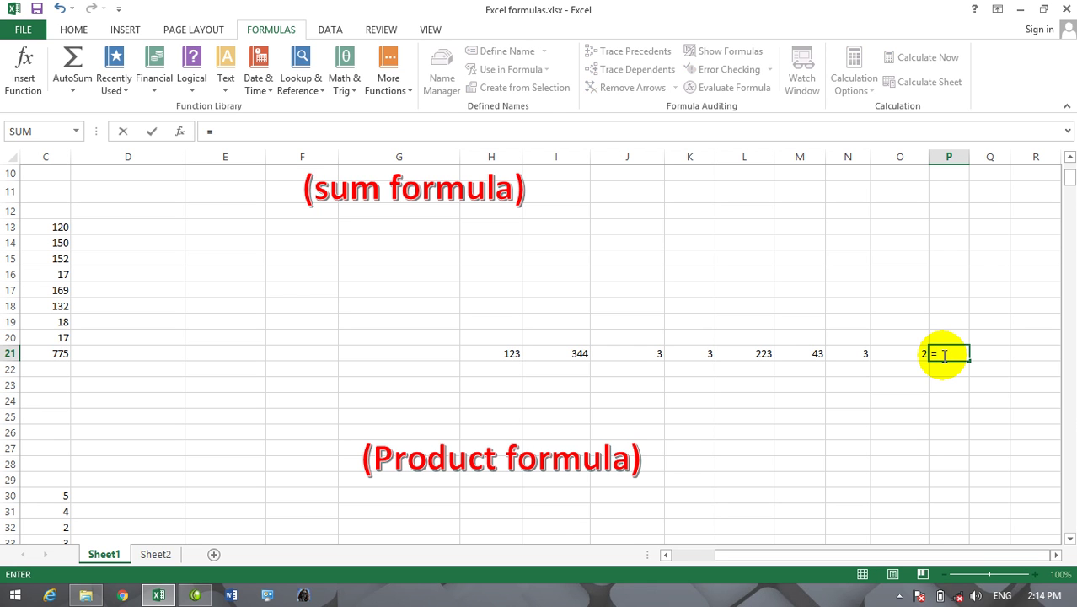
{"action": "type", "text": "sum"}
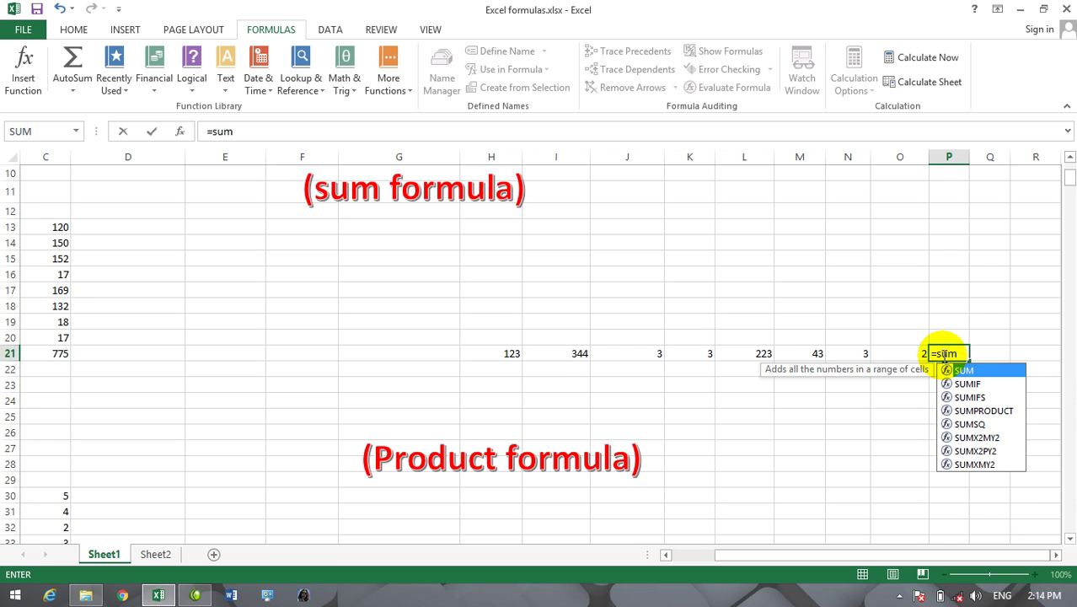
{"action": "type", "text": "("}
{"action": "key", "text": "Left"}
{"action": "key", "text": "Left"}
{"action": "key", "text": "Left"}
{"action": "key", "text": "Left"}
{"action": "key", "text": "Left"}
{"action": "key", "text": "Left"}
{"action": "key", "text": "Left"}
{"action": "key", "text": "Left"}
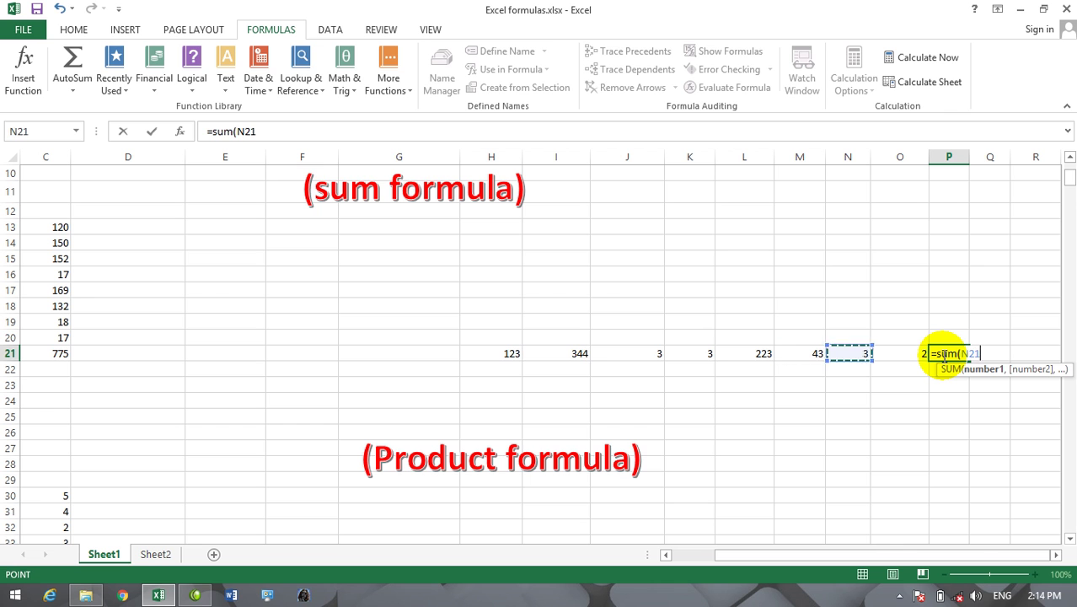
- Extend the SUM range in P21 to O21 and enter the formula as =SUM(H21:O21)
{"action": "key", "text": "shift+Right"}
{"action": "key", "text": "shift+Right"}
{"action": "key", "text": "shift+Right"}
{"action": "key", "text": "shift+Right"}
{"action": "key", "text": "shift+Right"}
{"action": "key", "text": "shift+Right"}
{"action": "key", "text": "shift+Right"}
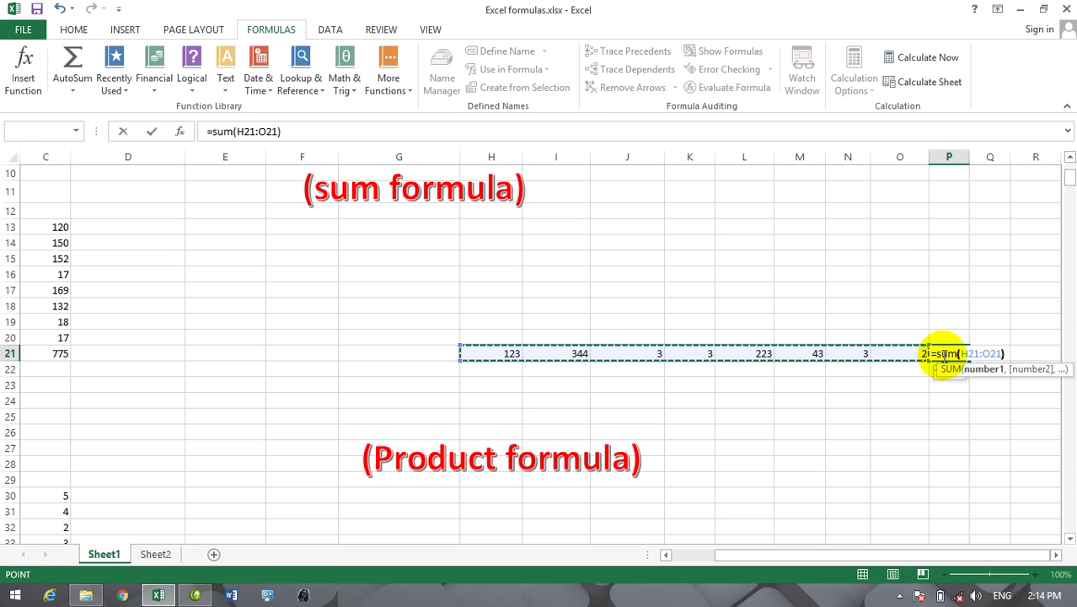
{"action": "type", "text": ")"}
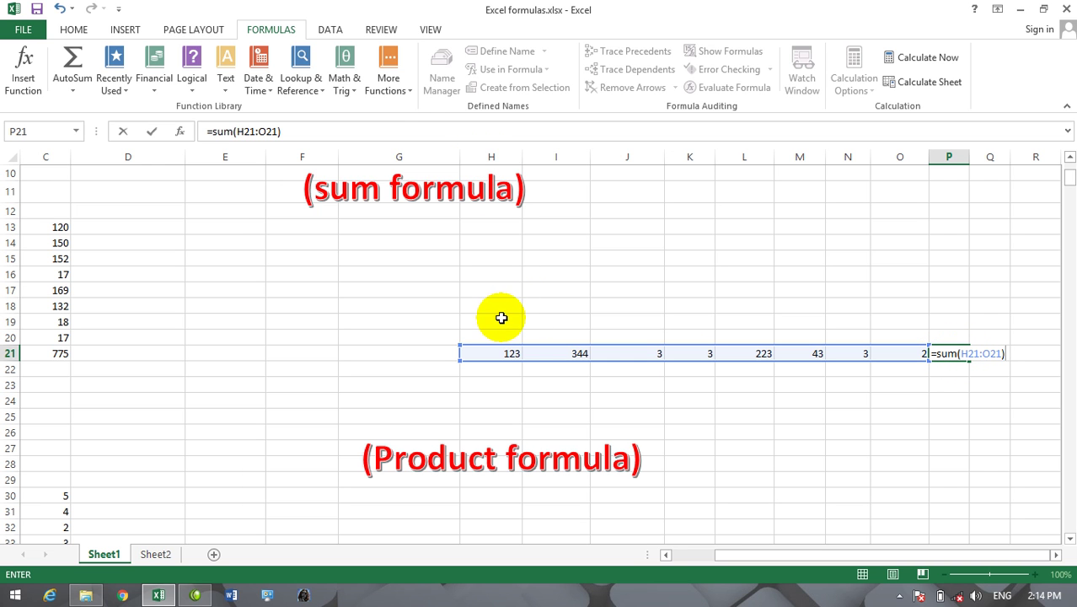
{"action": "left_click_drag", "start_coordinate": [790, 550], "coordinate": [722, 551]}
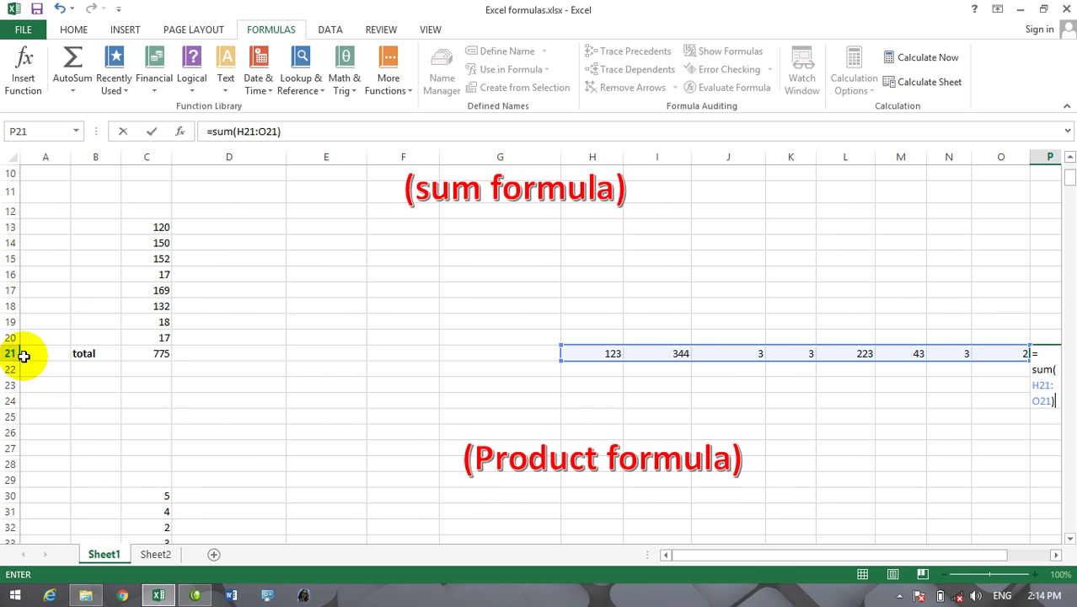
{"action": "left_click_drag", "start_coordinate": [788, 554], "coordinate": [882, 558]}
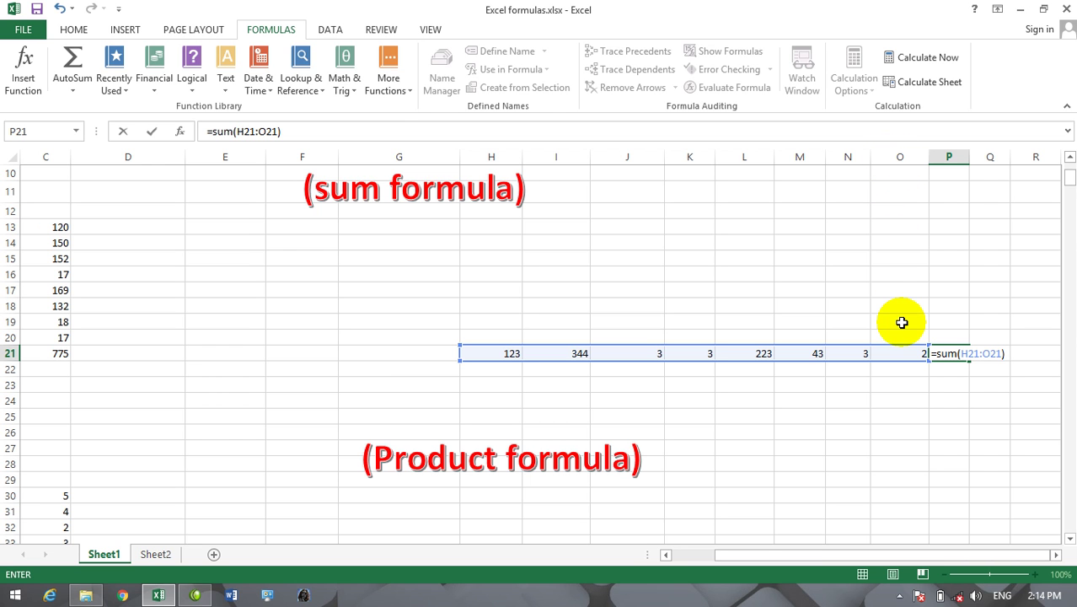
{"action": "key", "text": "Return"}
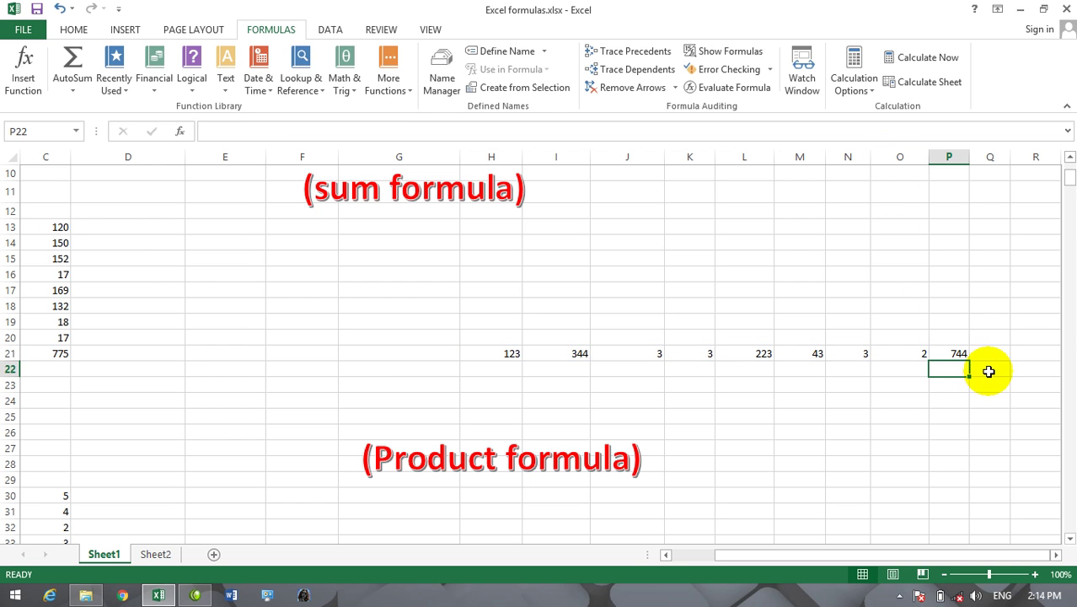
- Clear the total in P21, search the Insert Function dialog for "sum", and insert the SUM function there with range H21:O21
{"action": "left_click", "coordinate": [958, 352]}
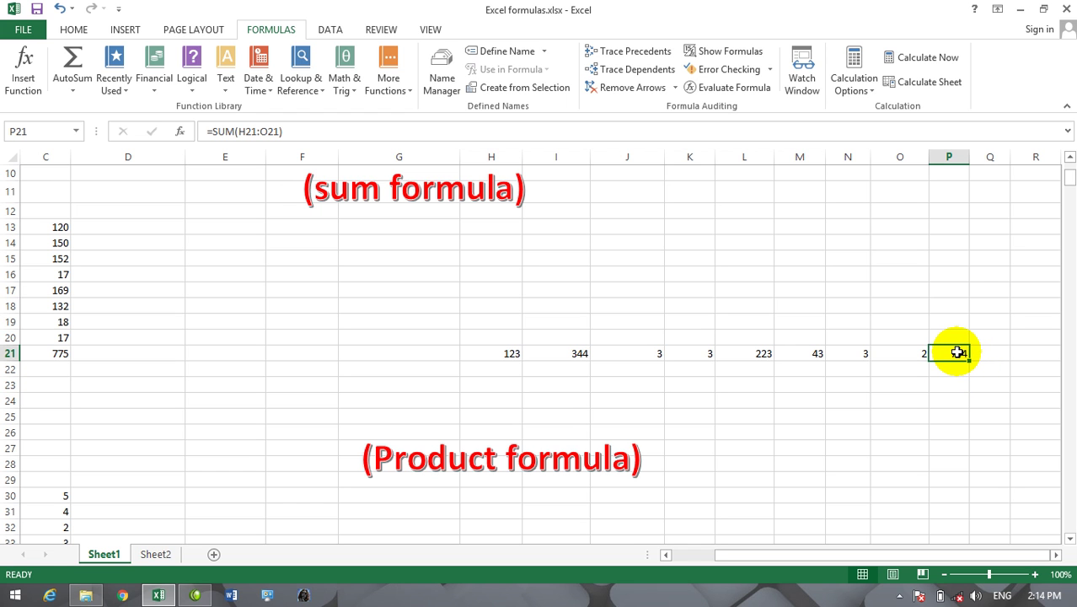
{"action": "key", "text": "Delete"}
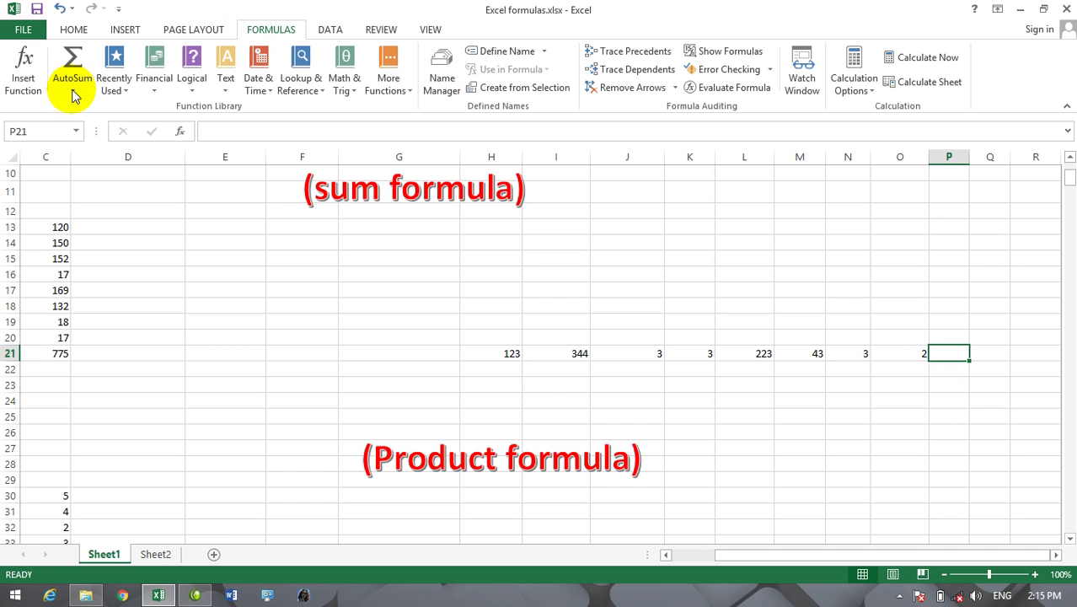
{"action": "left_click", "coordinate": [26, 80]}
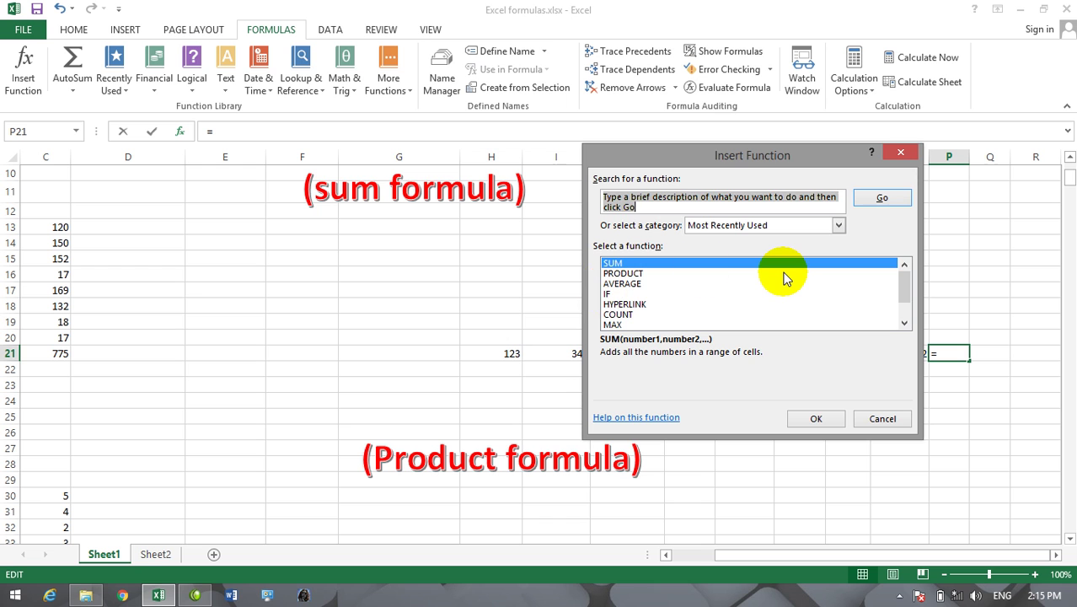
{"action": "key", "text": "BackSpace"}
{"action": "type", "text": "sum"}
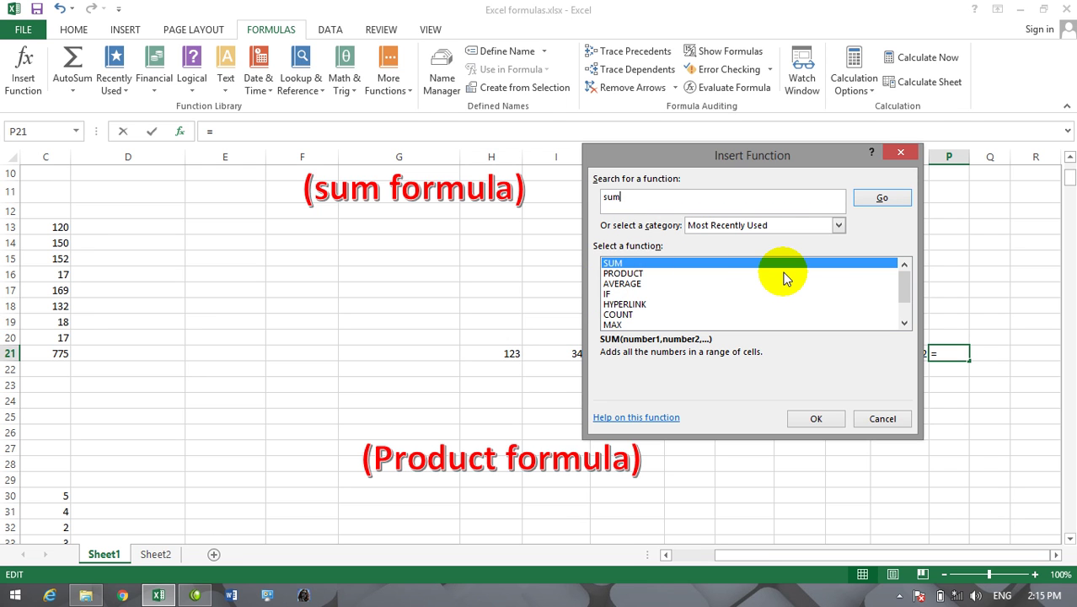
{"action": "left_click", "coordinate": [902, 199]}
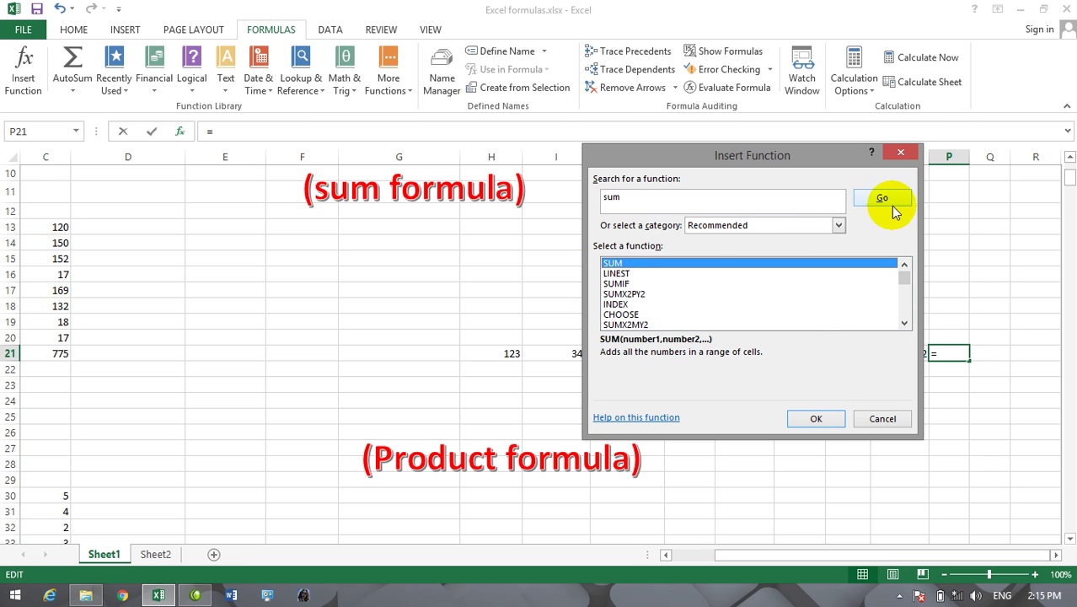
{"action": "left_click", "coordinate": [837, 424]}
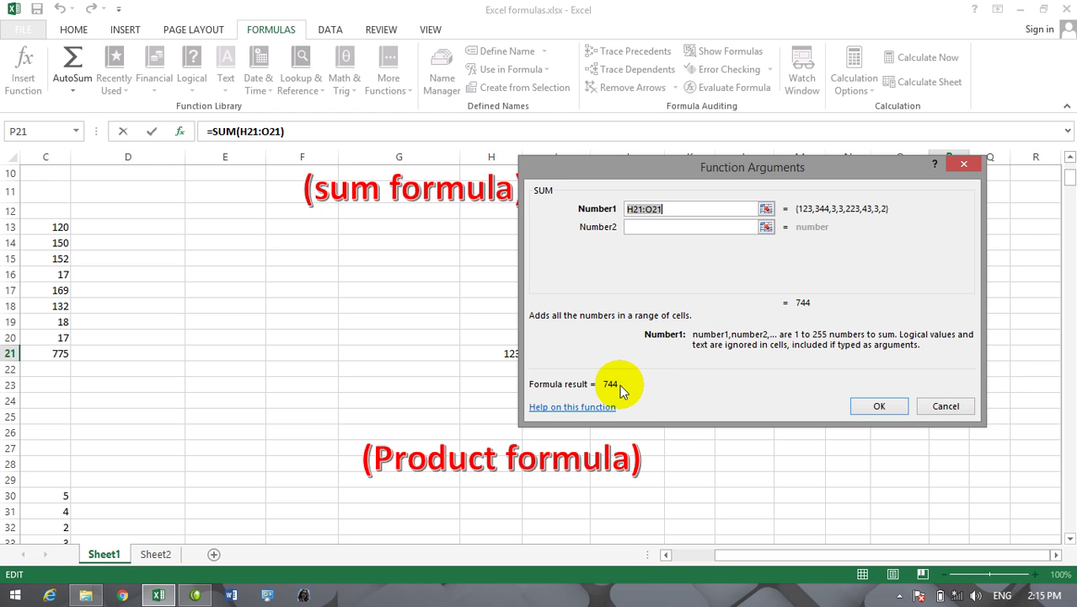
{"action": "left_click", "coordinate": [865, 405]}
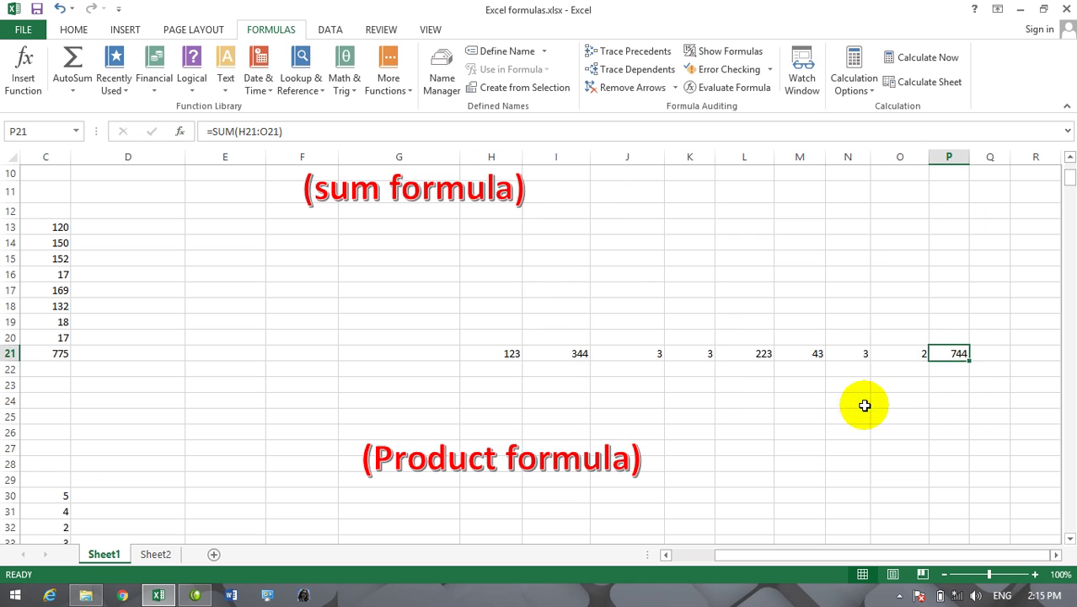
{"action": "left_click", "coordinate": [956, 377]}
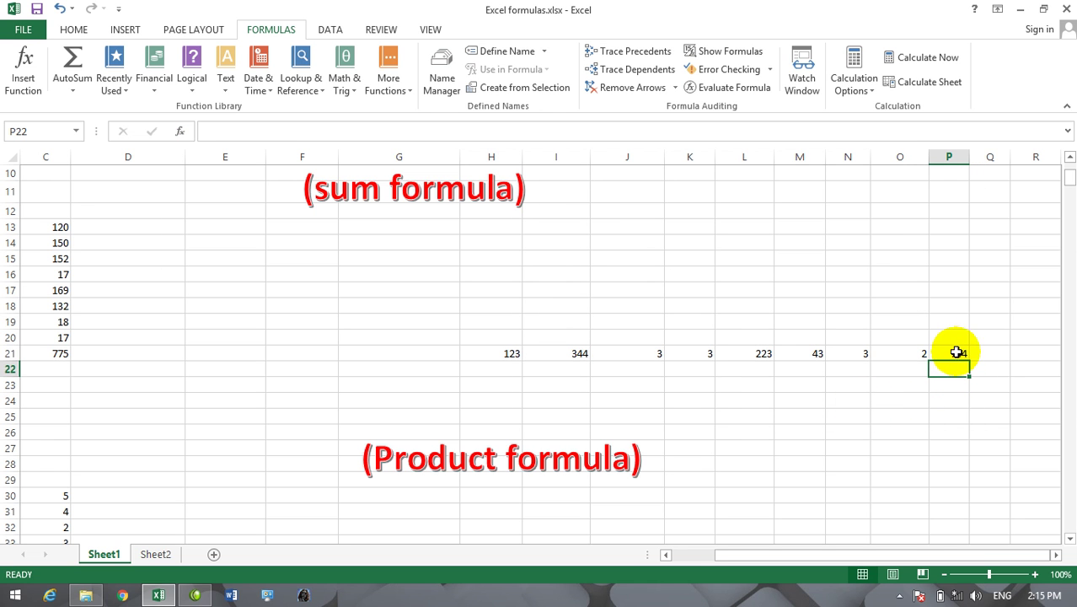
- Clear the total in P21 again and enter the AutoSum formula =SUM(H21:O21) in that cell
{"action": "left_click", "coordinate": [956, 351]}
{"action": "key", "text": "Delete"}
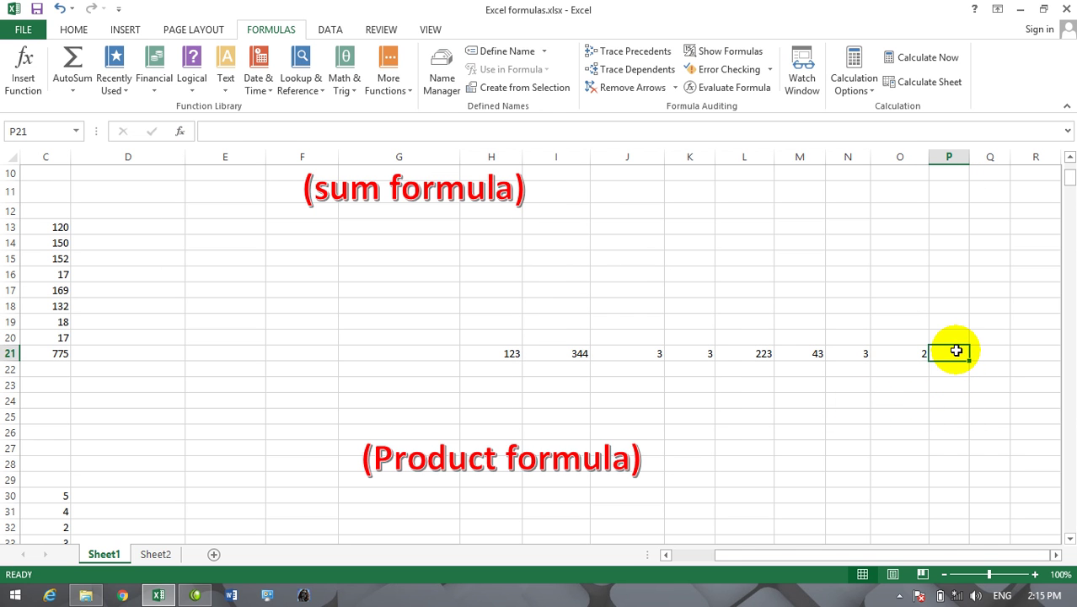
{"action": "left_click", "coordinate": [938, 413]}
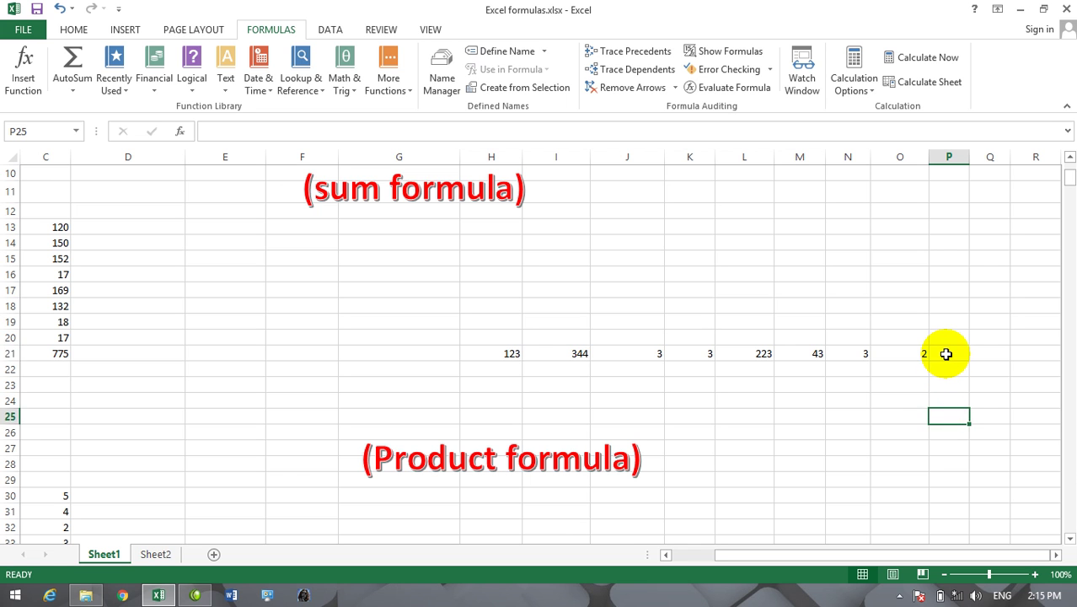
{"action": "left_click", "coordinate": [946, 354]}
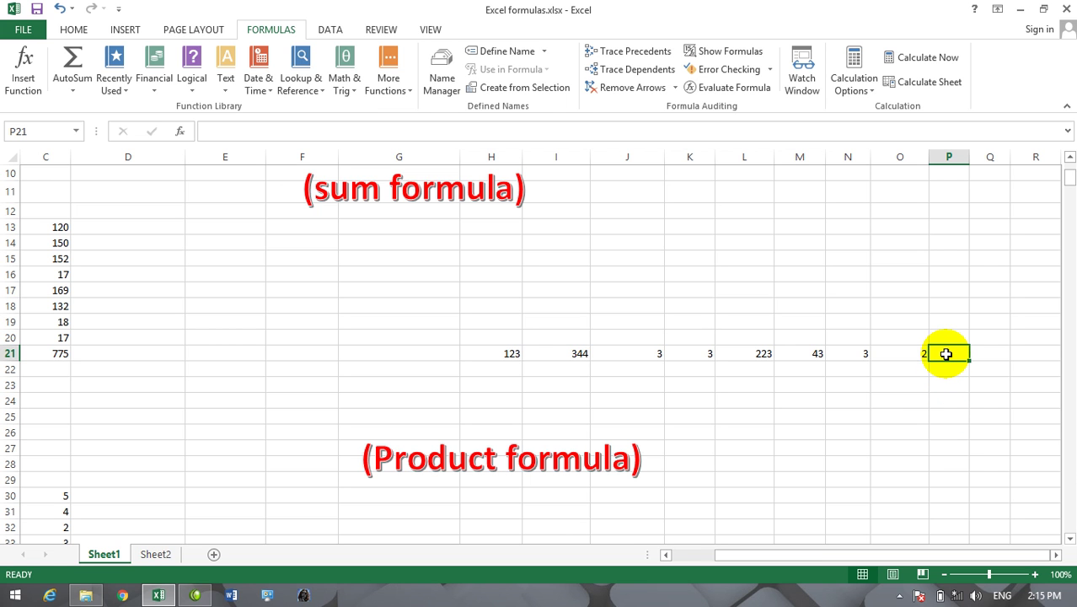
{"action": "key", "text": "alt"}
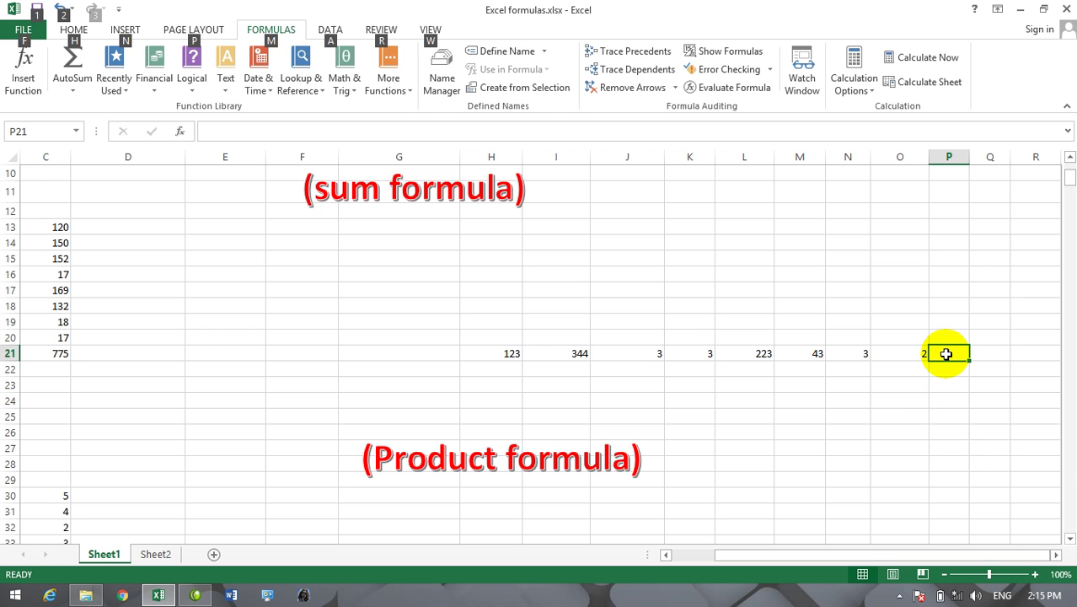
{"action": "key", "text": "alt+="}
{"action": "key", "text": "Return"}
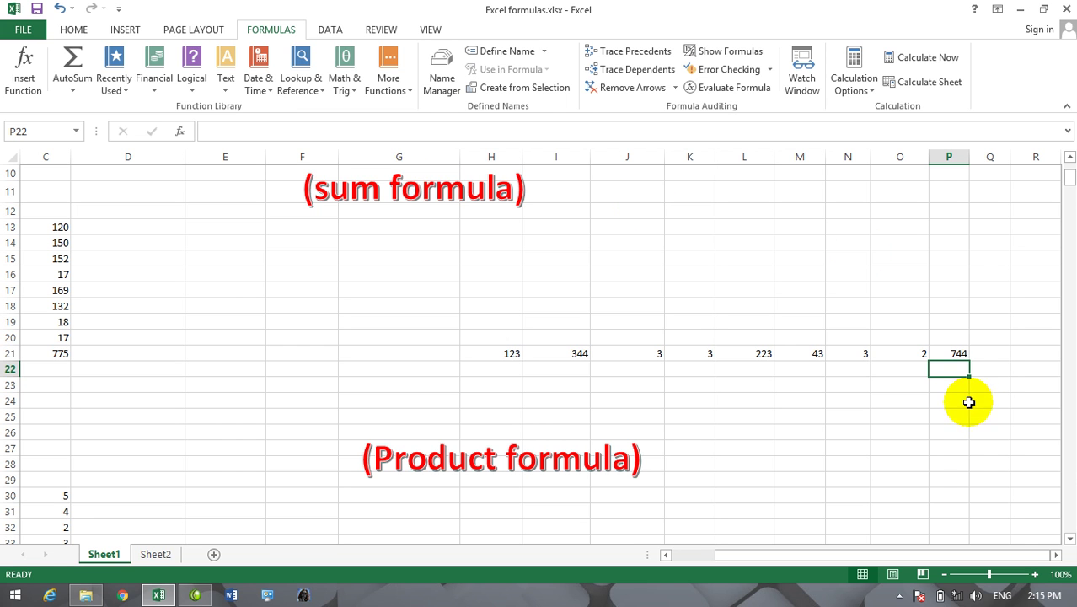
{"action": "left_click", "coordinate": [946, 354]}
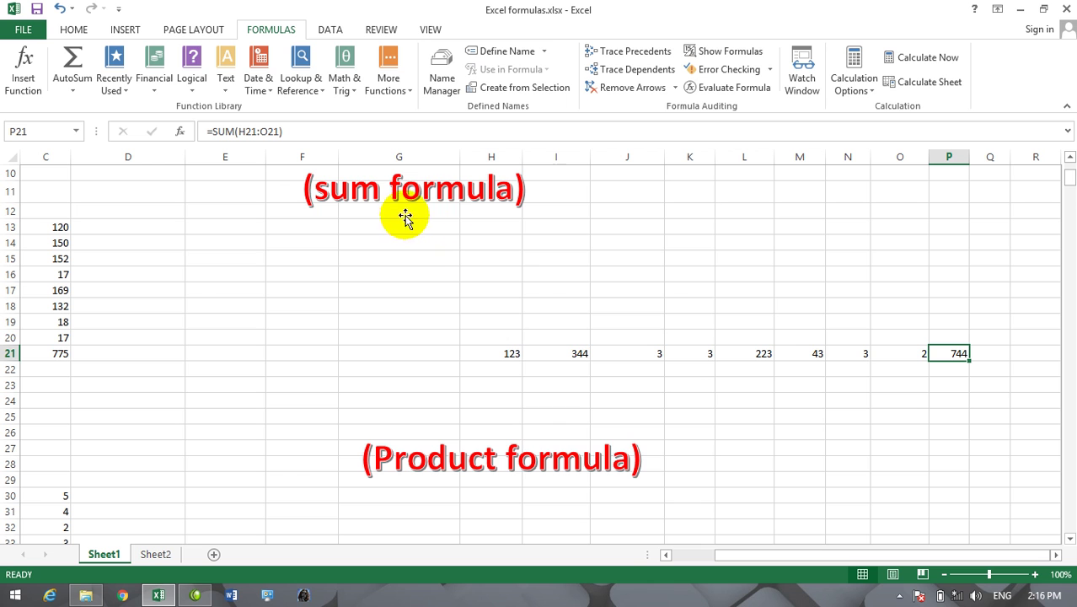